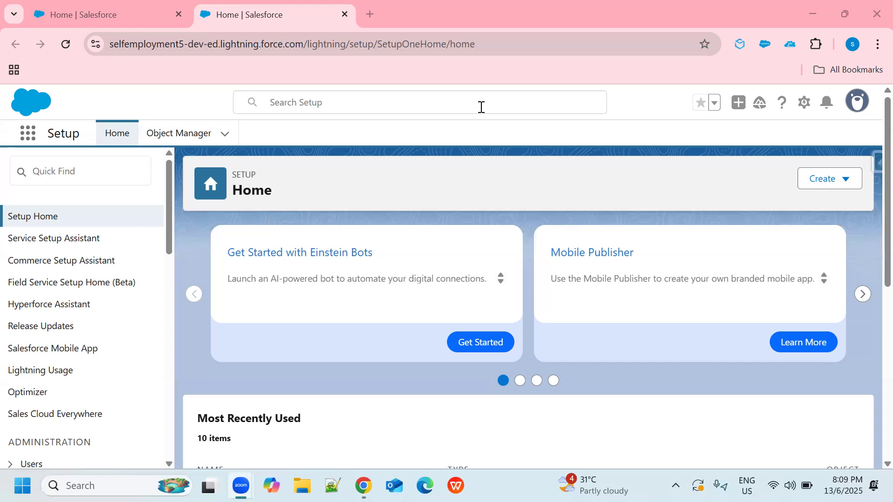
Search Setup for "flow" and open the Flows page under Process Automation.
{"action": "left_click", "coordinate": [106, 173]}
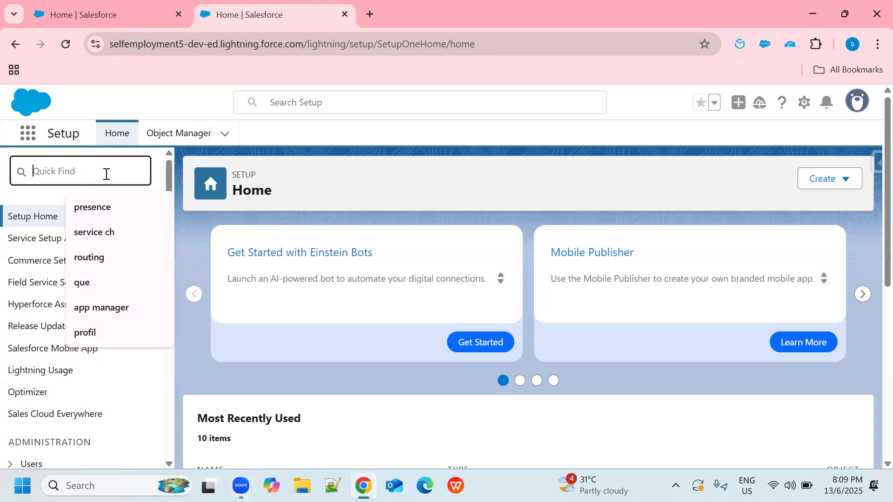
{"action": "type", "text": "f"}
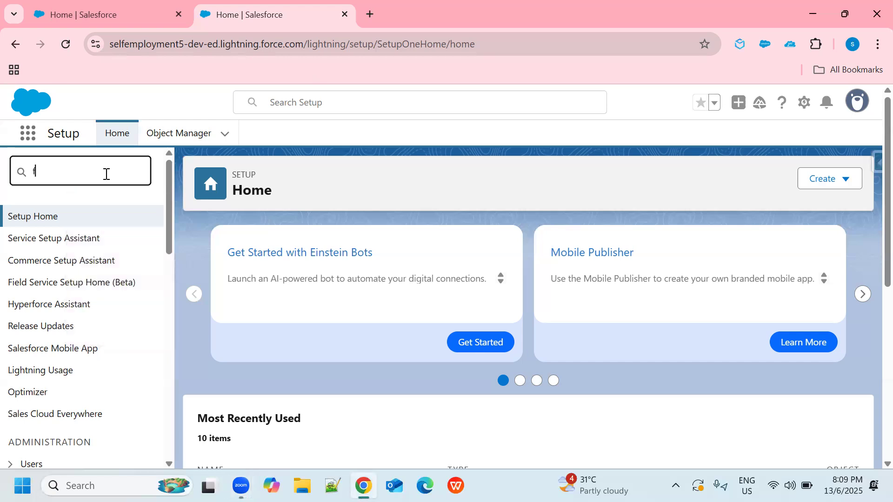
{"action": "type", "text": "low"}
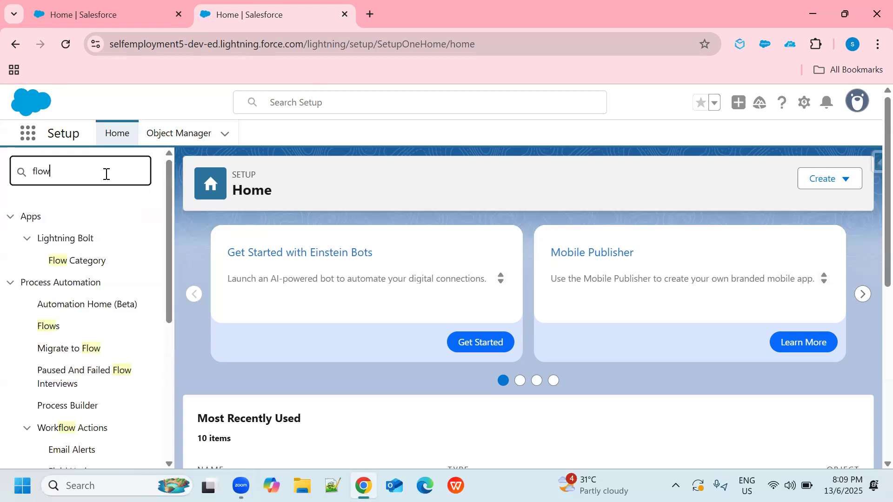
{"action": "left_click", "coordinate": [52, 328]}
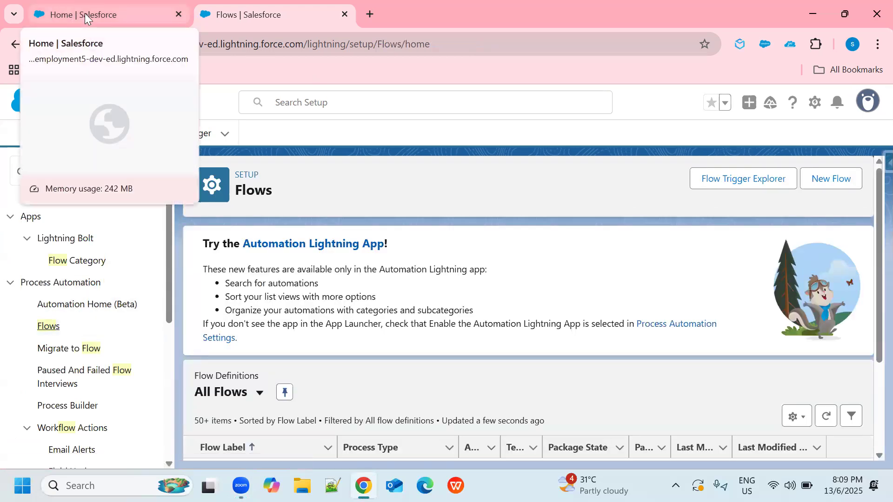
Look at the BookRecords list in the My college app, then return to the Flows setup page.
{"action": "left_click", "coordinate": [84, 13]}
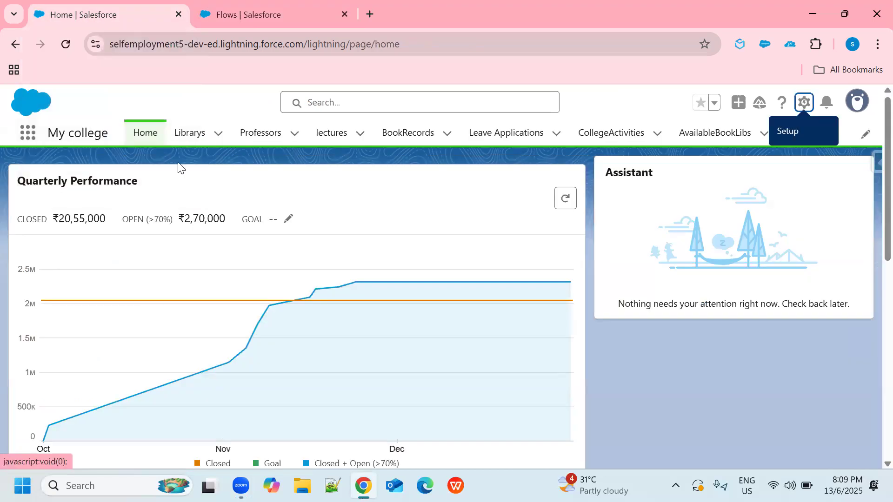
{"action": "left_click", "coordinate": [404, 139]}
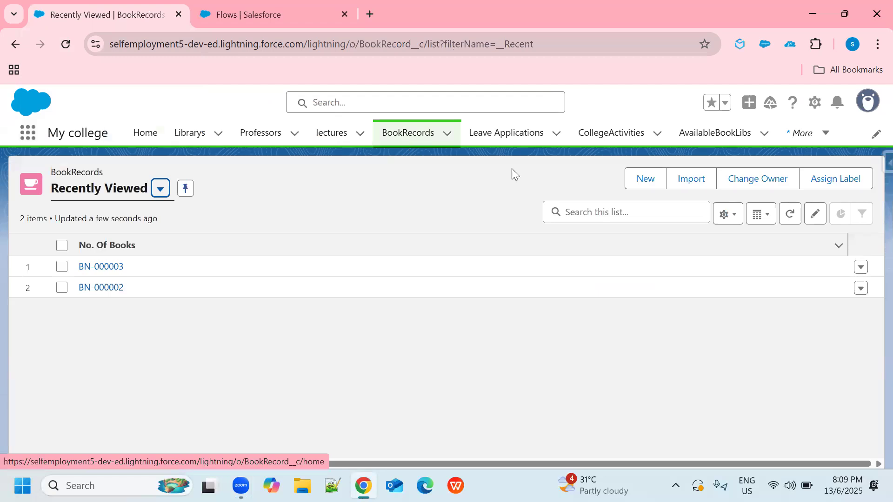
{"action": "left_click", "coordinate": [404, 140]}
{"action": "left_click", "coordinate": [241, 15]}
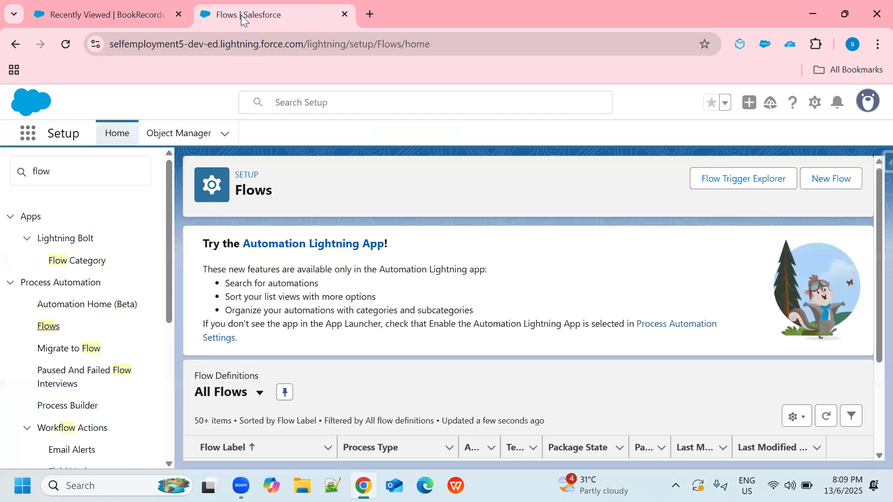
Create a new flow from scratch with the Screen Flow type.
{"action": "left_click", "coordinate": [825, 183]}
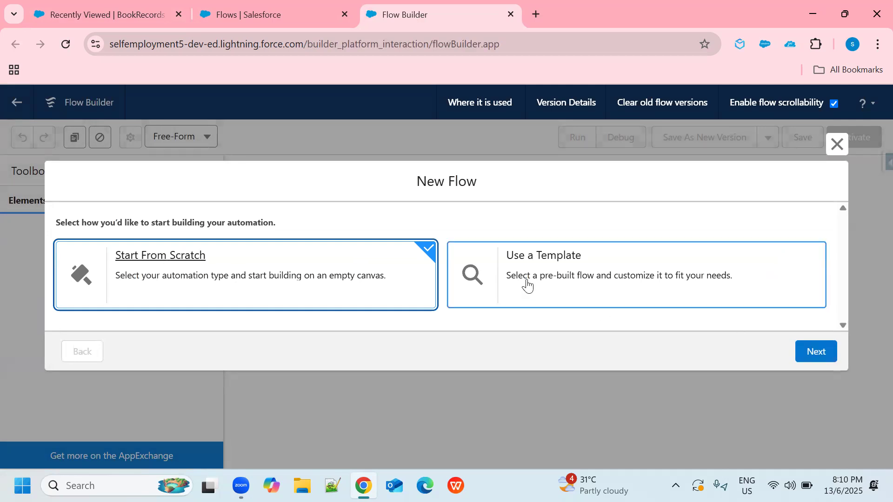
{"action": "left_click", "coordinate": [814, 358]}
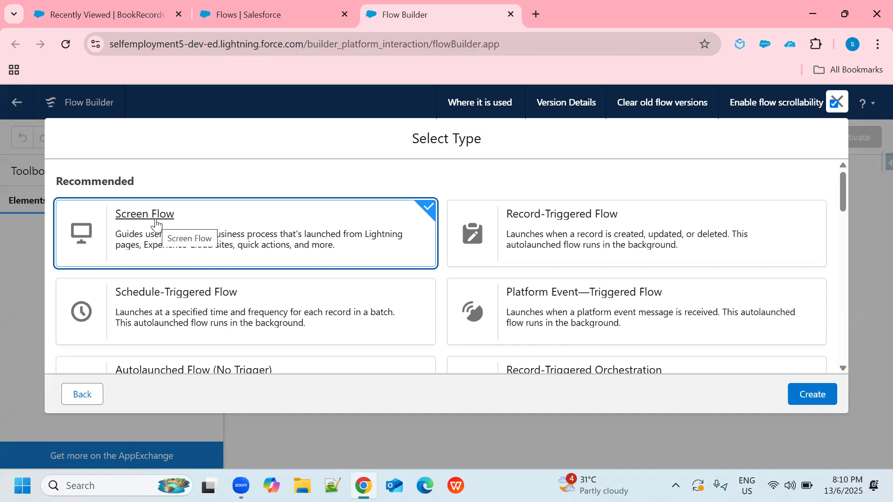
{"action": "left_click", "coordinate": [819, 400]}
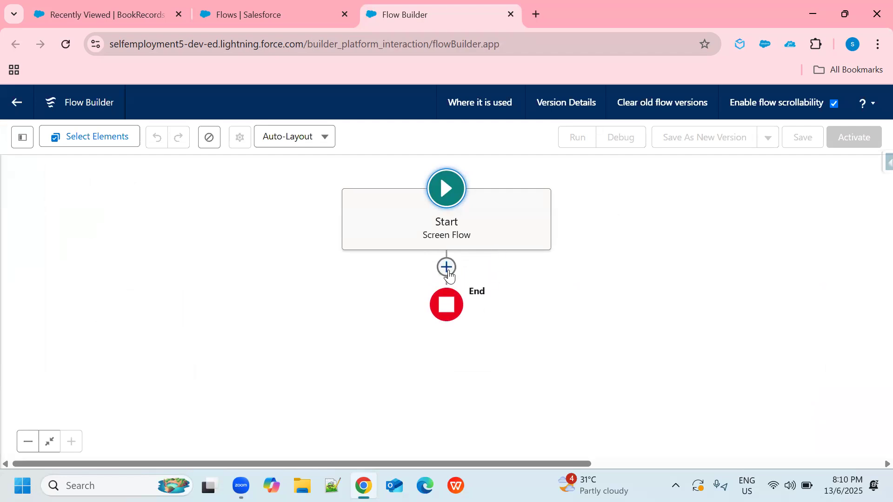
Add a Screen element after Start and give it the label and API name screen1.
{"action": "left_click", "coordinate": [449, 275]}
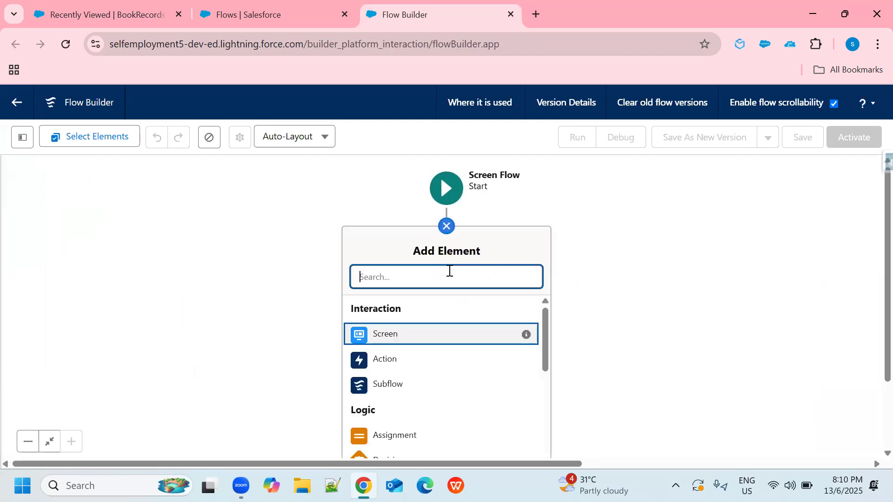
{"action": "left_click", "coordinate": [387, 335]}
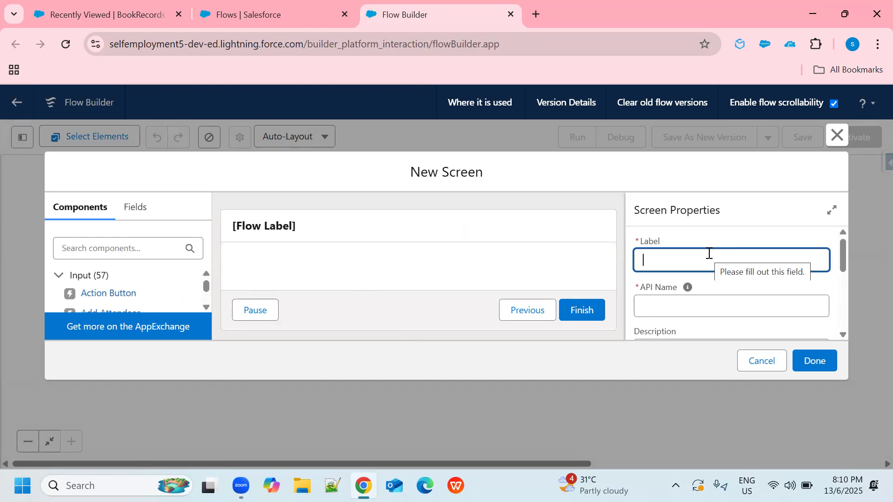
{"action": "type", "text": "scree"}
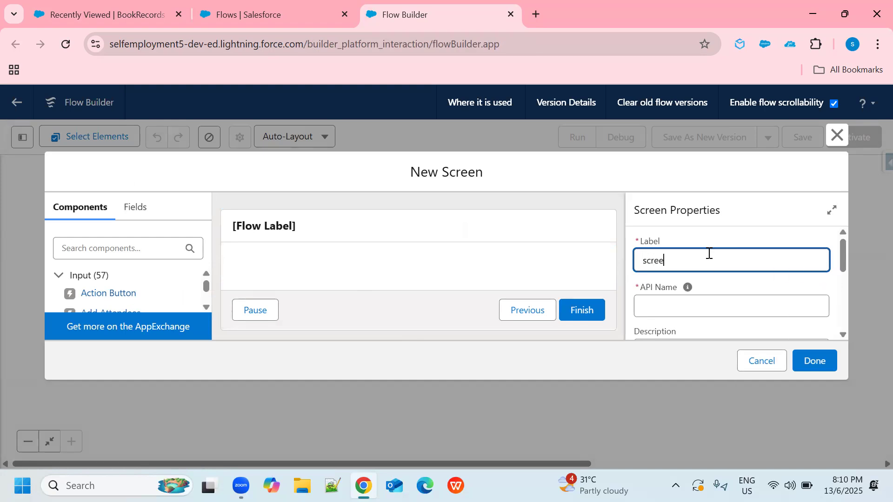
{"action": "type", "text": "n1"}
{"action": "left_click", "coordinate": [720, 301]}
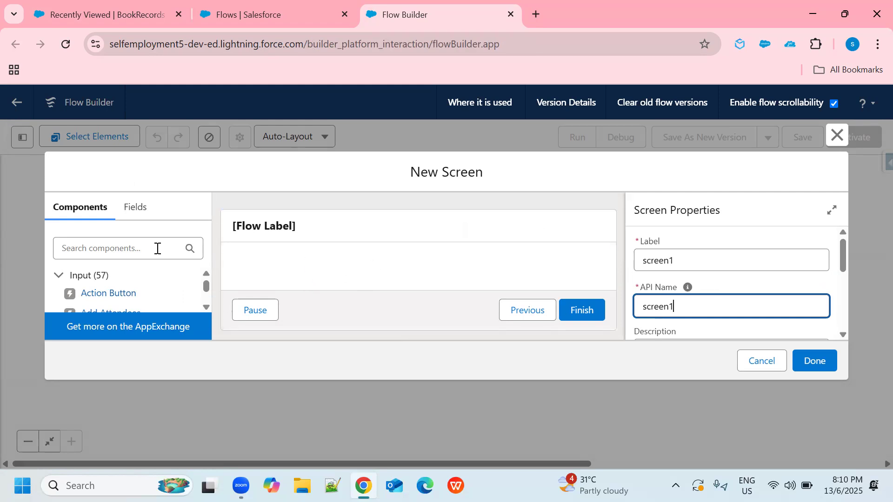
Start a new record variable resource for the screen's fields with API name RecordId and data type Record.
{"action": "left_click", "coordinate": [140, 215]}
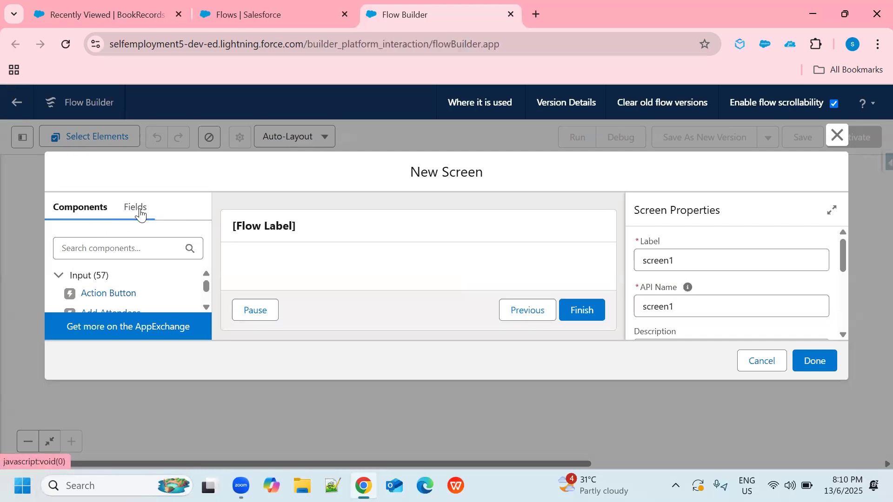
{"action": "left_click", "coordinate": [102, 309]}
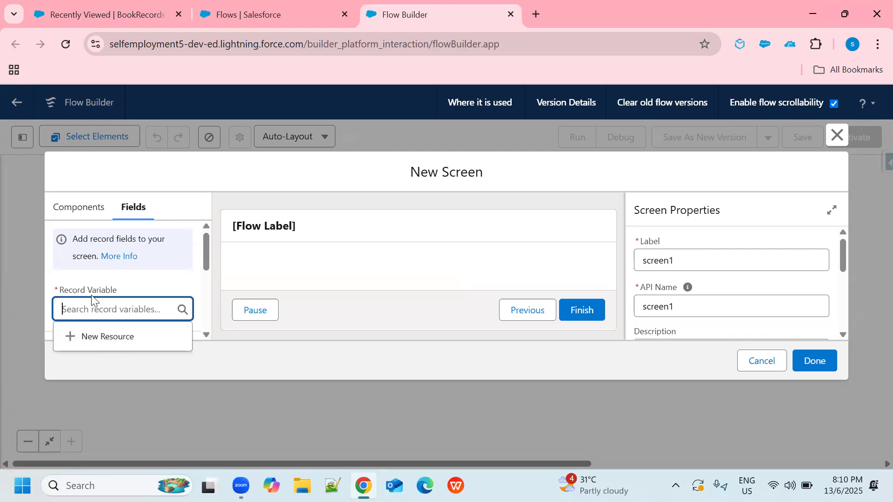
{"action": "left_click", "coordinate": [106, 341]}
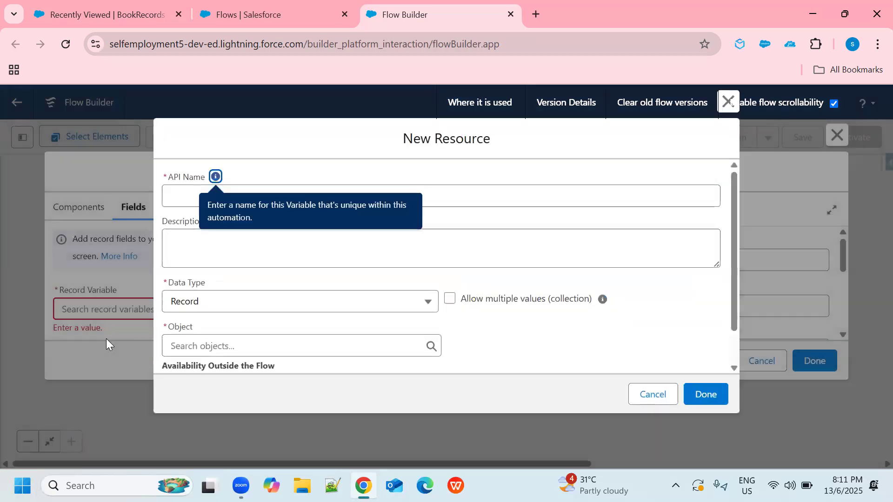
{"action": "left_click", "coordinate": [484, 194]}
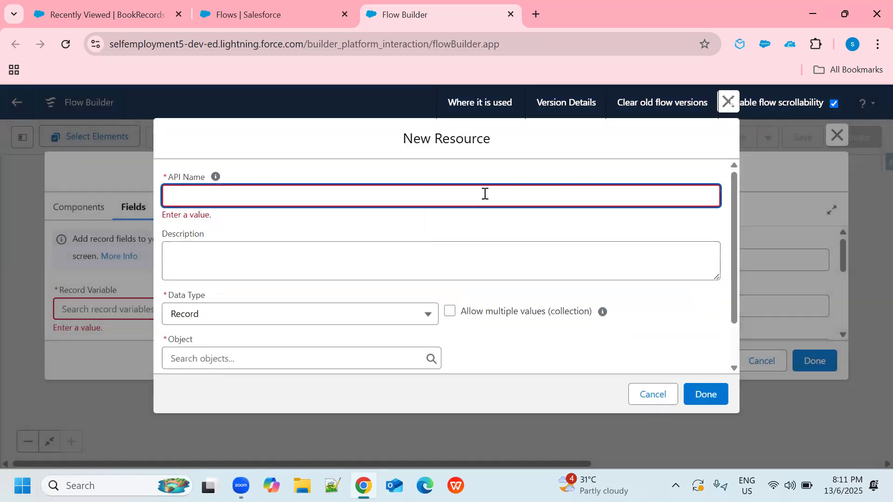
{"action": "type", "text": "RecordId"}
{"action": "left_click", "coordinate": [321, 273]}
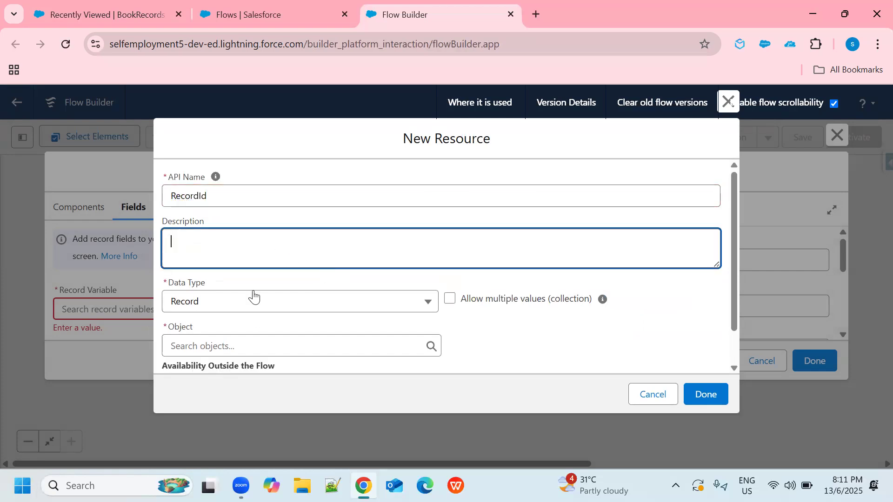
{"action": "left_click", "coordinate": [425, 303]}
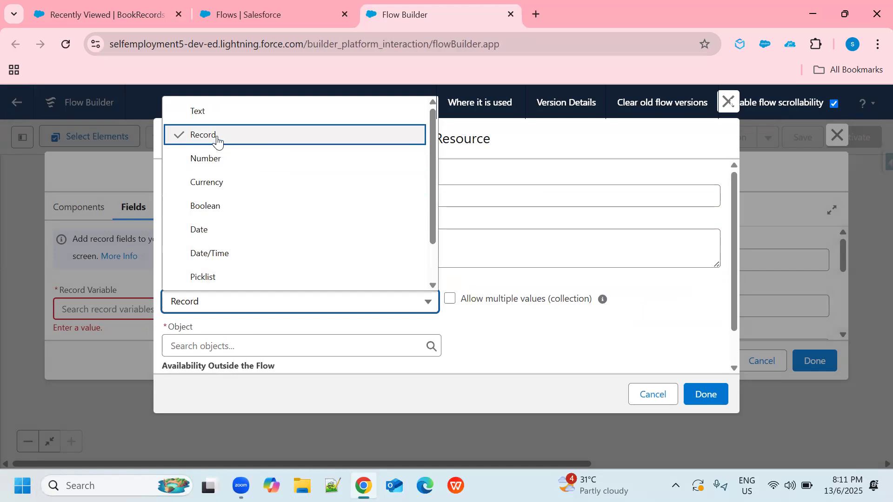
{"action": "left_click", "coordinate": [303, 306]}
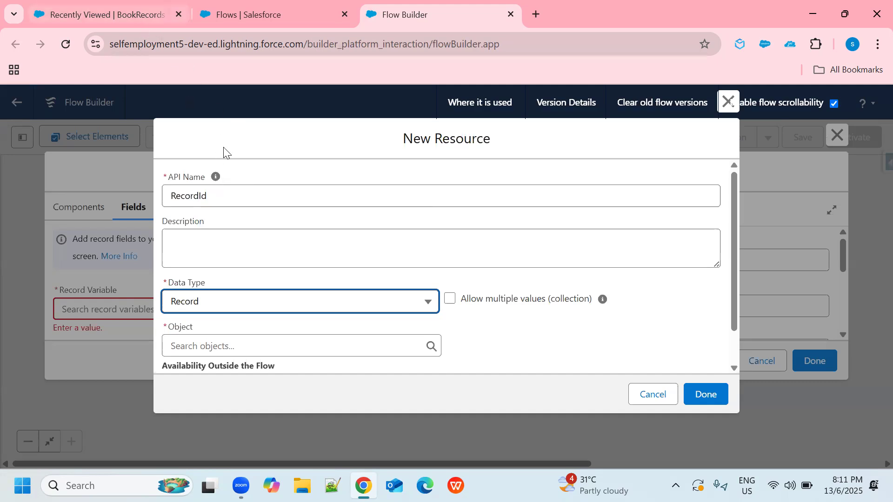
Set the RecordId variable's object to BookRecord, make it available for input, and finish the resource.
{"action": "scroll", "coordinate": [380, 293], "scroll_direction": "down", "scroll_amount": 1}
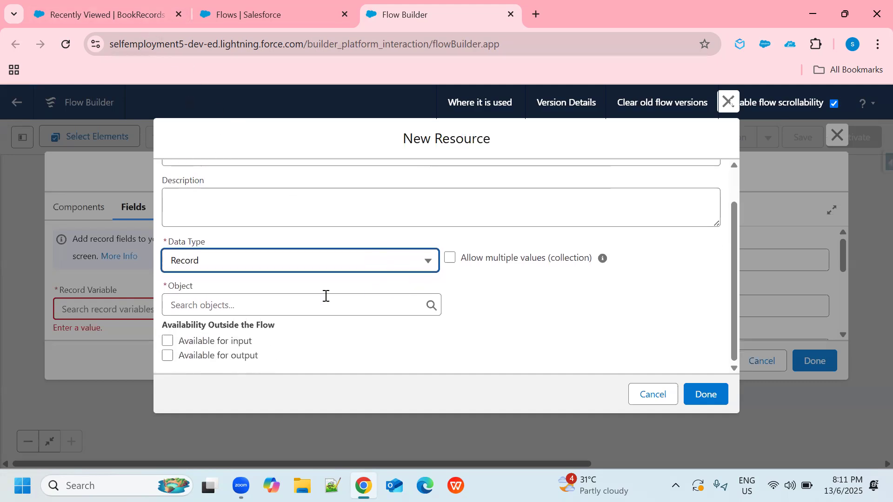
{"action": "left_click", "coordinate": [280, 305]}
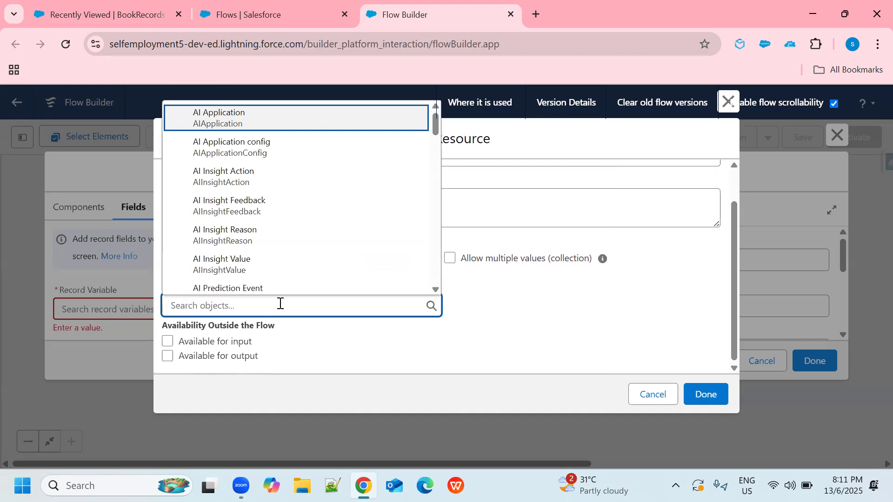
{"action": "type", "text": "b"}
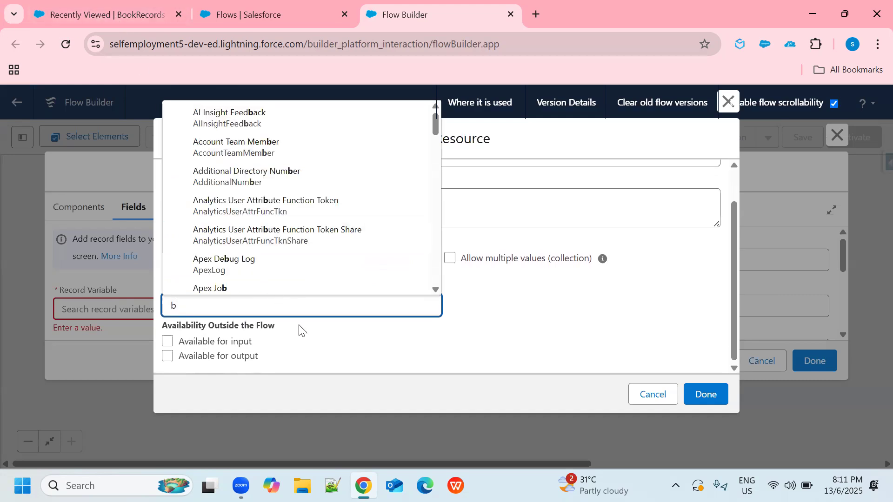
{"action": "type", "text": "ookr"}
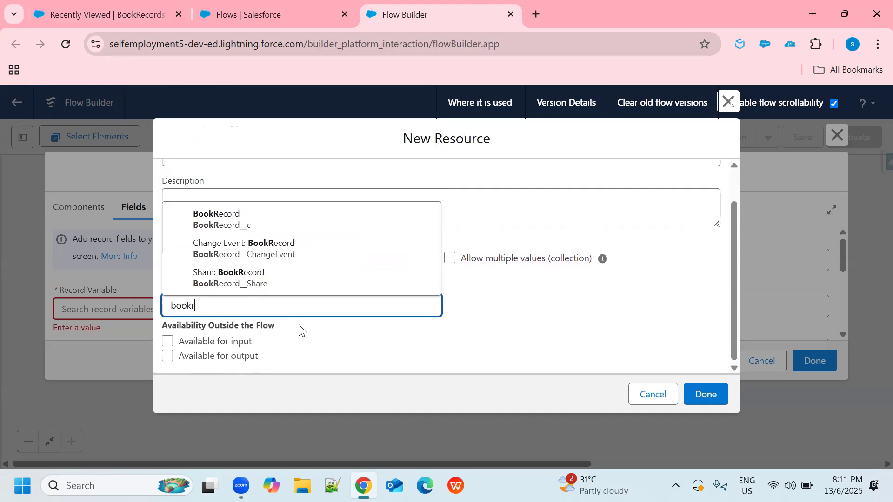
{"action": "key", "text": "BackSpace"}
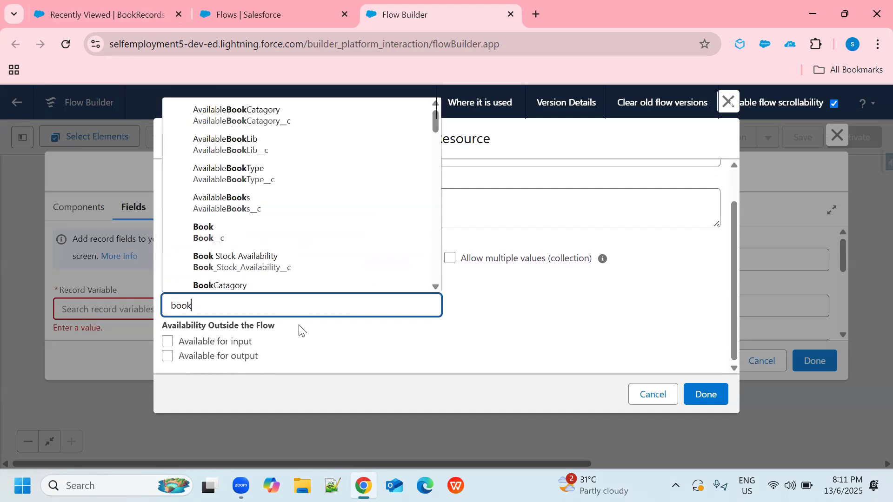
{"action": "scroll", "coordinate": [325, 247], "scroll_direction": "down", "scroll_amount": 3}
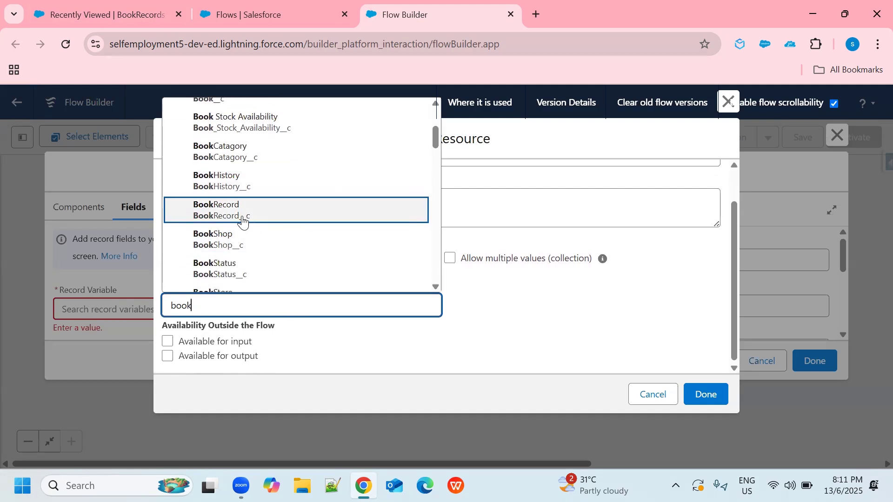
{"action": "left_click", "coordinate": [242, 220]}
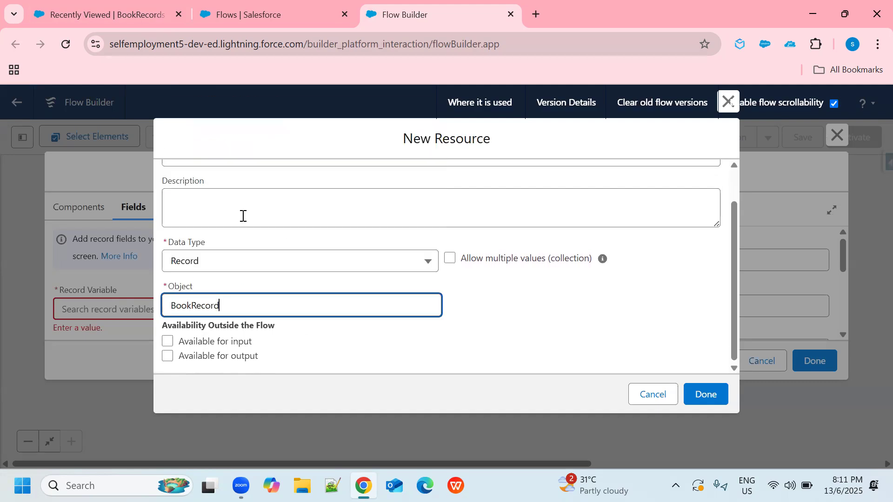
{"action": "left_click", "coordinate": [168, 343]}
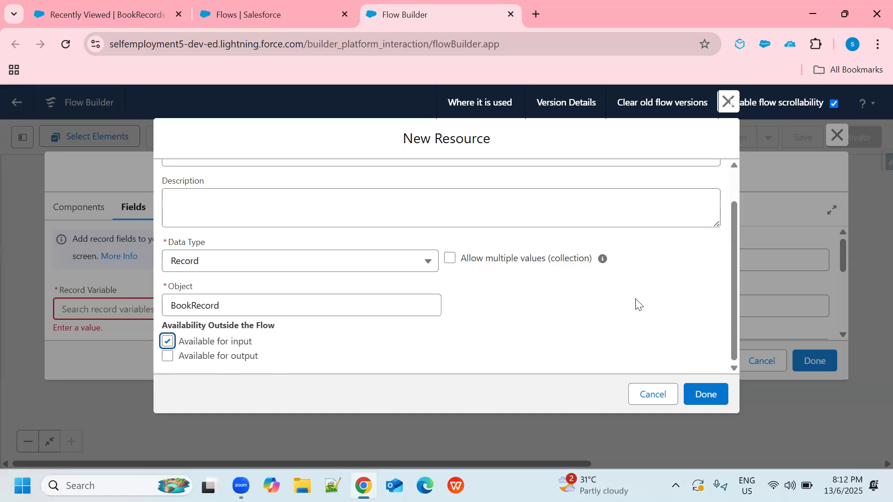
{"action": "left_click", "coordinate": [713, 396]}
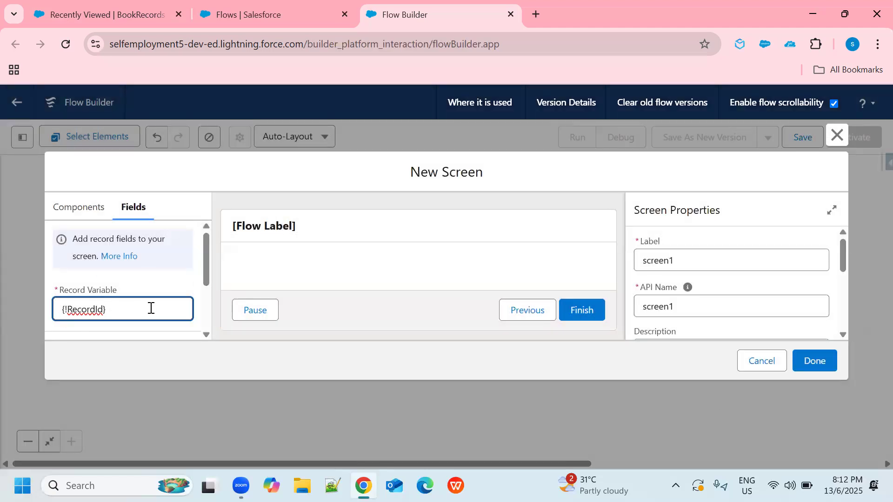
Place the Book Name field on screen1, try to add the Writer Name field too, and finish the screen element.
{"action": "scroll", "coordinate": [154, 297], "scroll_direction": "down", "scroll_amount": 2}
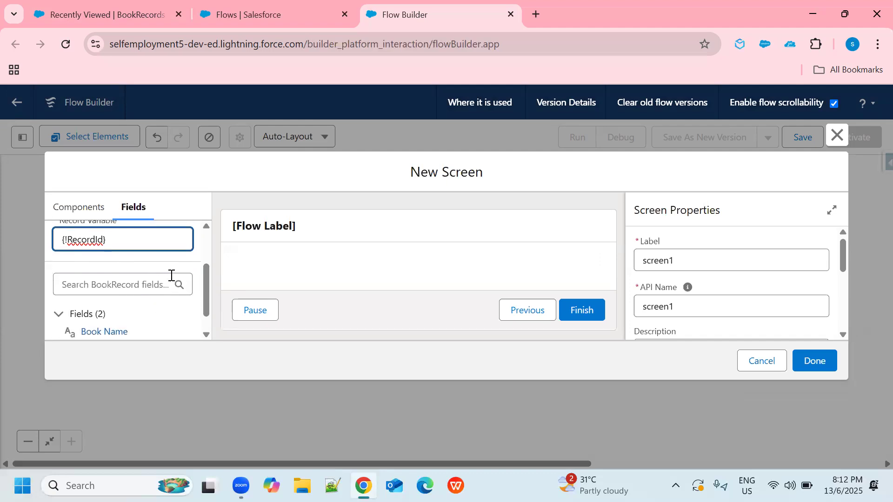
{"action": "scroll", "coordinate": [171, 275], "scroll_direction": "down", "scroll_amount": 1}
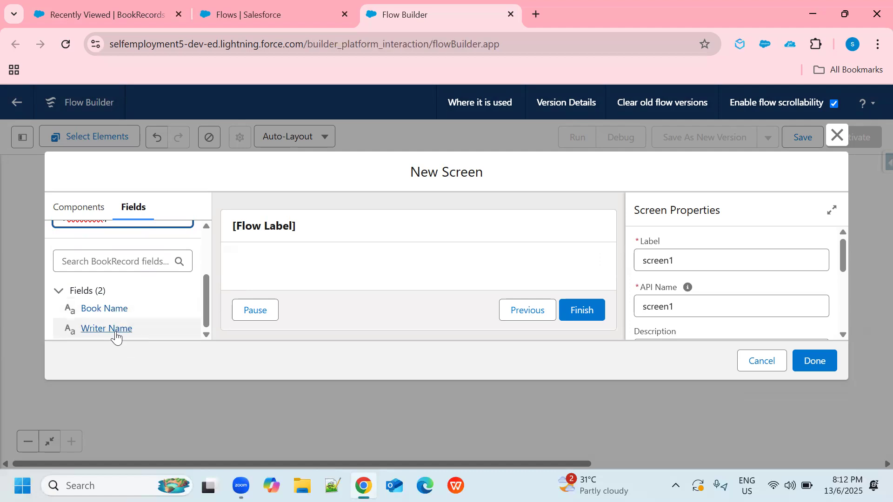
{"action": "left_click_drag", "start_coordinate": [115, 315], "coordinate": [313, 275]}
{"action": "left_click_drag", "start_coordinate": [103, 332], "coordinate": [259, 320]}
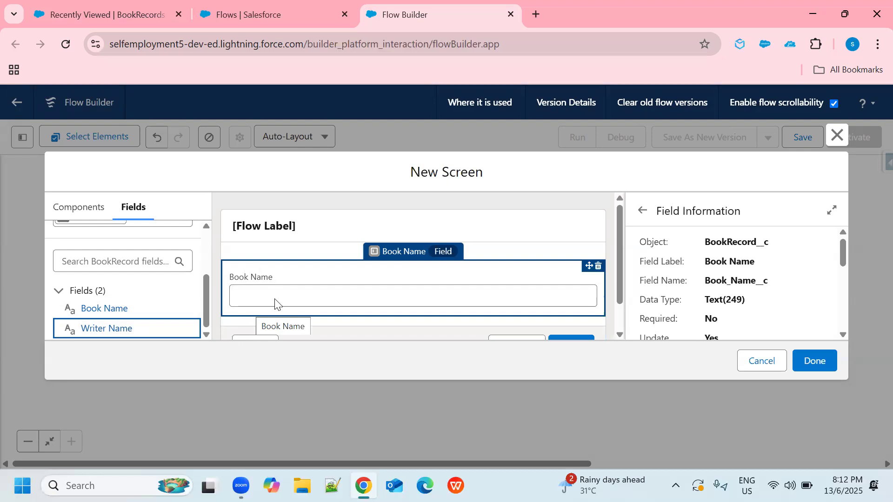
{"action": "scroll", "coordinate": [618, 305], "scroll_direction": "down", "scroll_amount": 1}
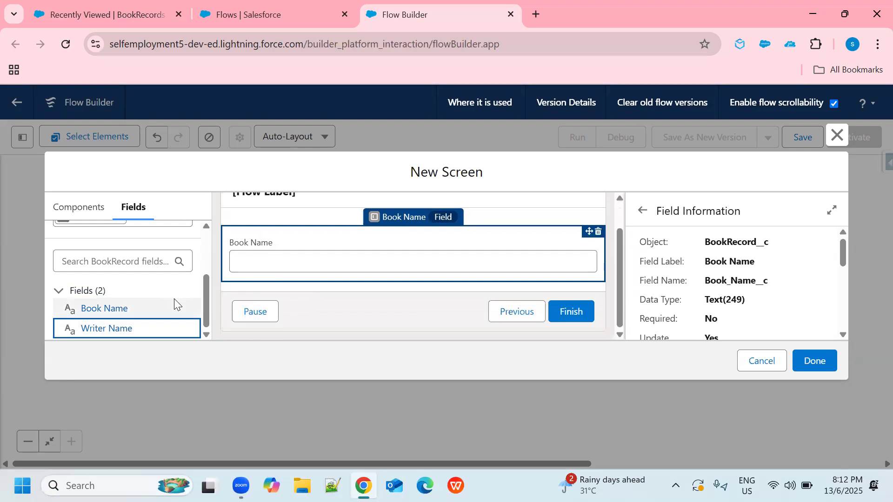
{"action": "left_click", "coordinate": [807, 365]}
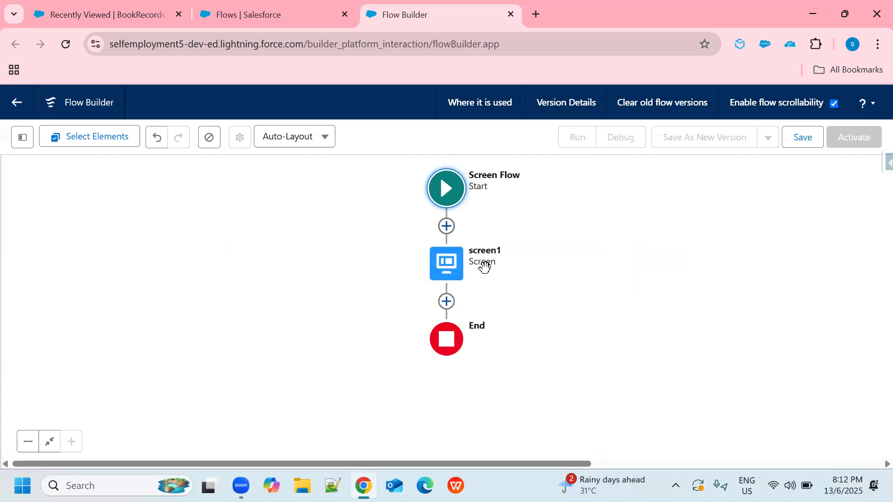
Add a Create Records element after screen1 and label it Create BookRecord.
{"action": "left_click", "coordinate": [446, 301]}
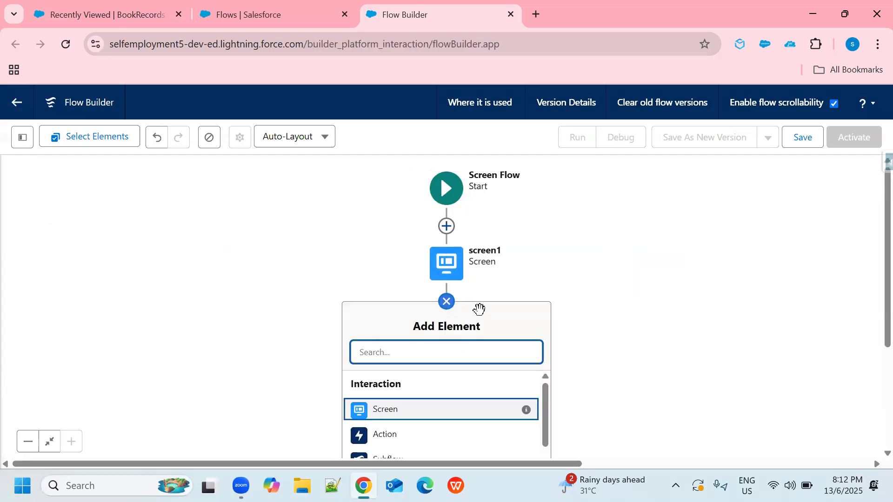
{"action": "scroll", "coordinate": [530, 369], "scroll_direction": "down", "scroll_amount": 3}
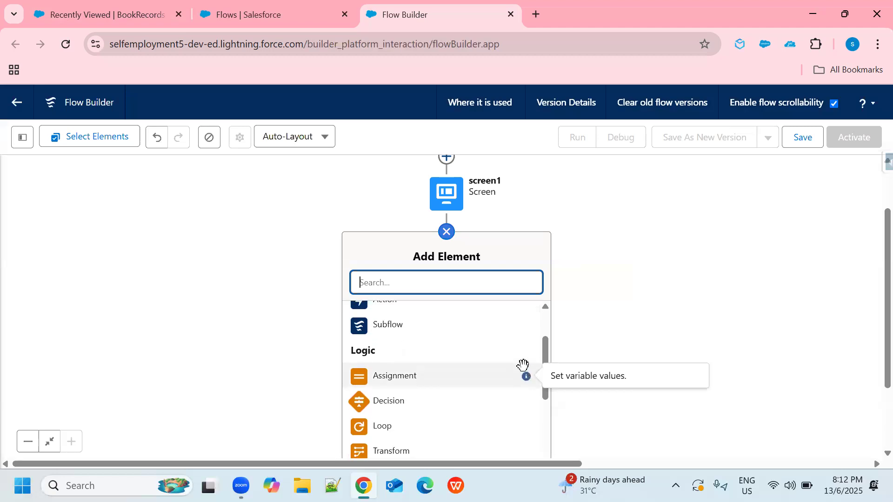
{"action": "scroll", "coordinate": [461, 344], "scroll_direction": "up", "scroll_amount": 3}
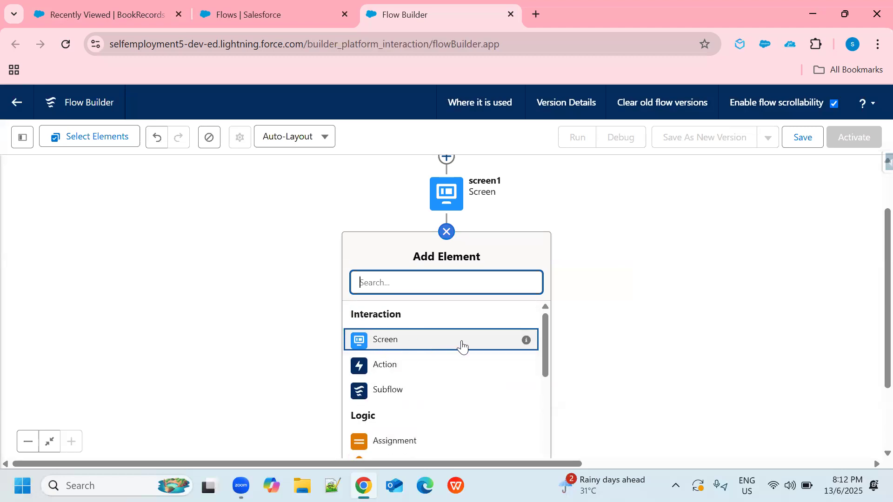
{"action": "scroll", "coordinate": [460, 346], "scroll_direction": "down", "scroll_amount": 2}
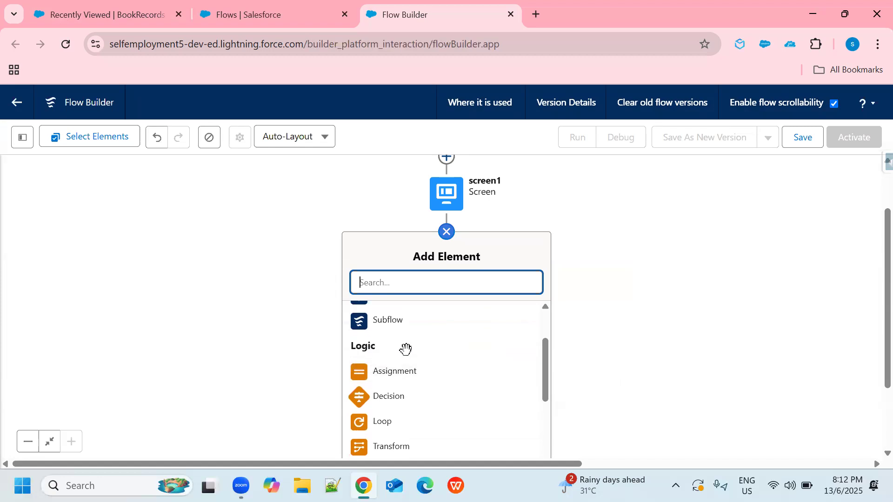
{"action": "scroll", "coordinate": [404, 349], "scroll_direction": "down", "scroll_amount": 2}
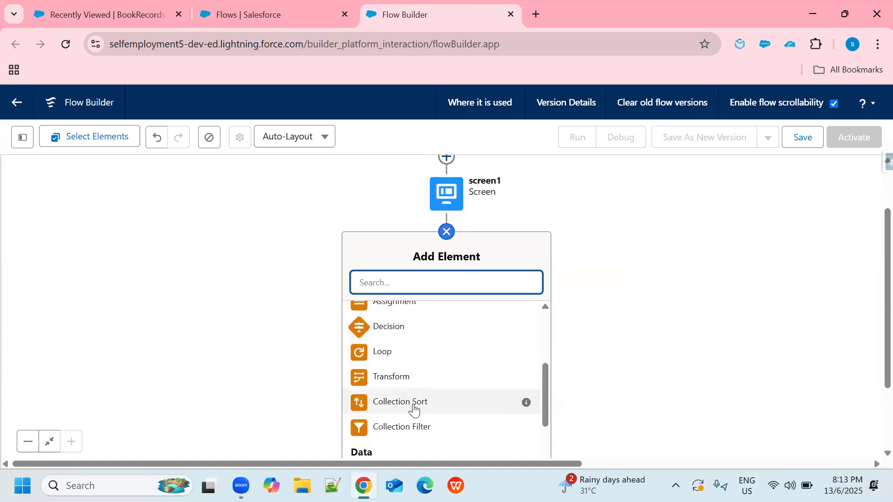
{"action": "scroll", "coordinate": [471, 403], "scroll_direction": "down", "scroll_amount": 1}
{"action": "scroll", "coordinate": [465, 403], "scroll_direction": "down", "scroll_amount": 1}
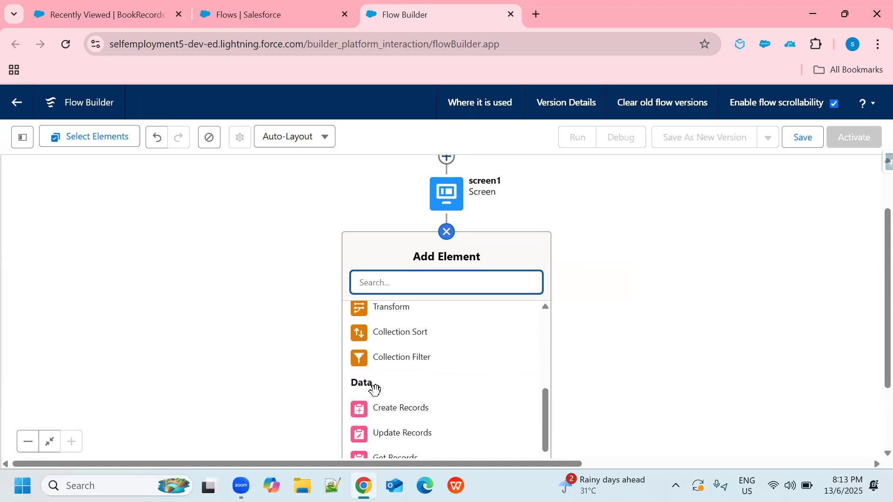
{"action": "scroll", "coordinate": [453, 408], "scroll_direction": "down", "scroll_amount": 2}
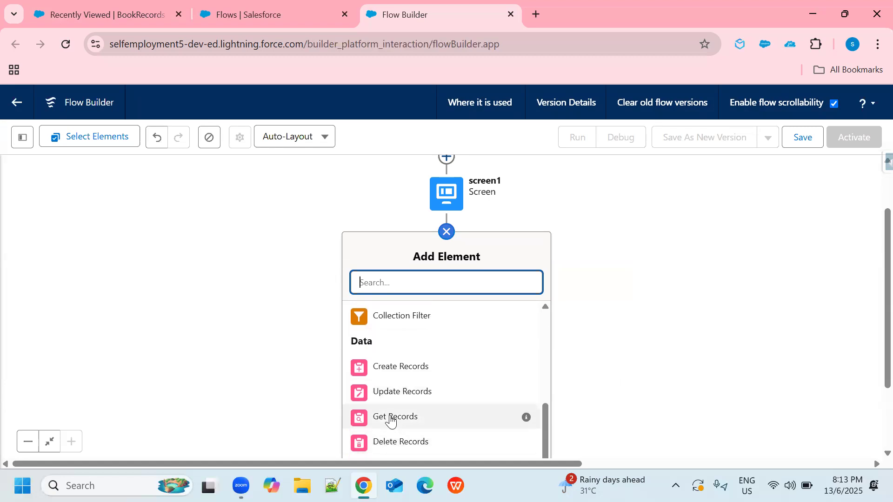
{"action": "left_click", "coordinate": [386, 374]}
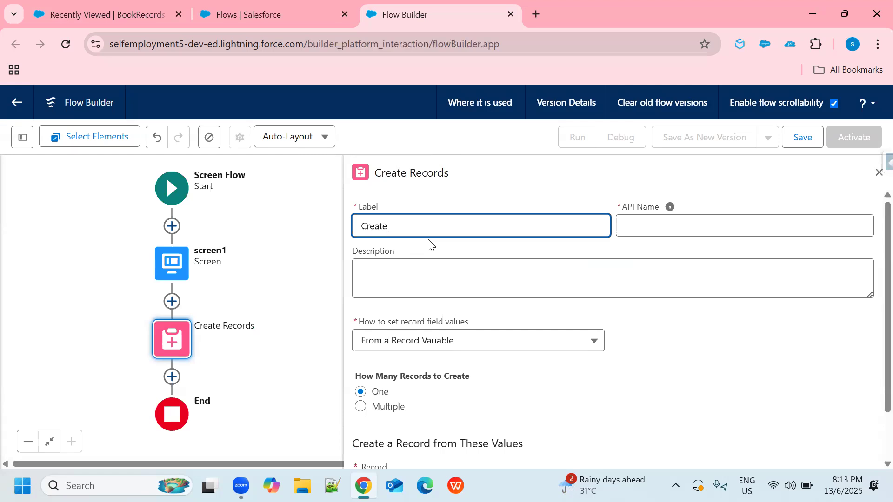
{"action": "type", "text": "Create Boo"}
{"action": "left_click", "coordinate": [645, 230]}
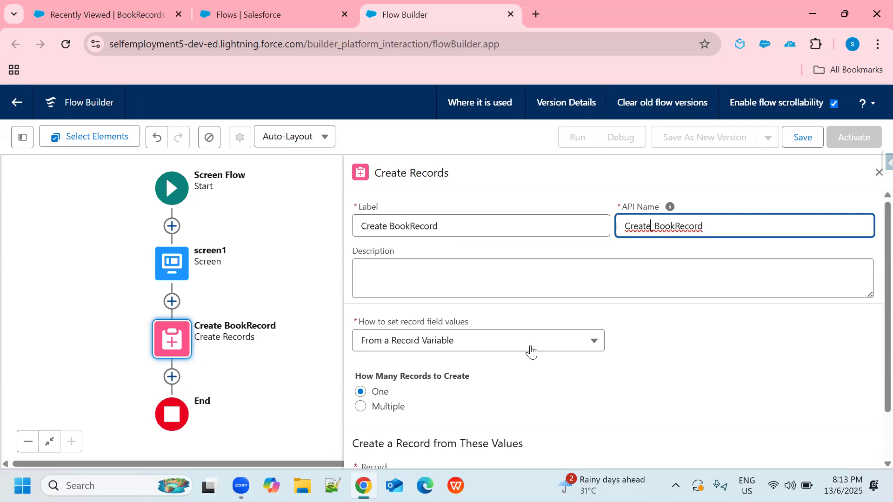
Set the Create BookRecord element to create its record from the RecordId variable, and show the flow's resources and elements.
{"action": "scroll", "coordinate": [418, 354], "scroll_direction": "down", "scroll_amount": 1}
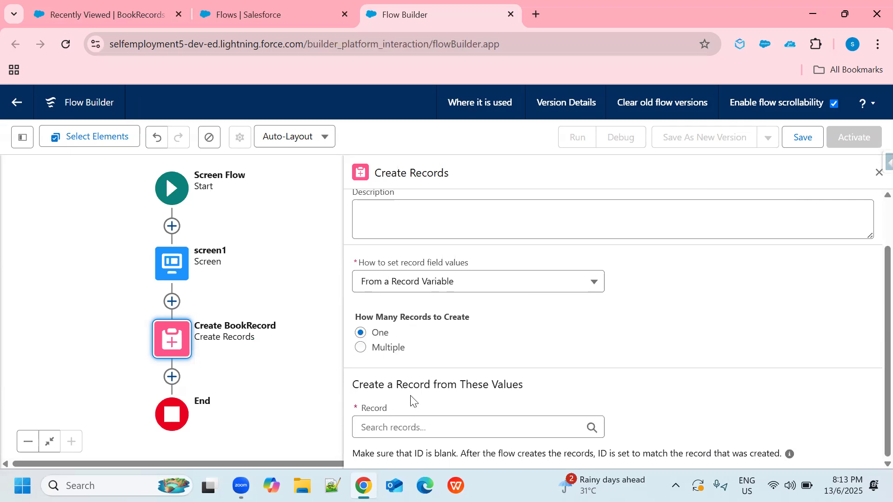
{"action": "left_click", "coordinate": [550, 430]}
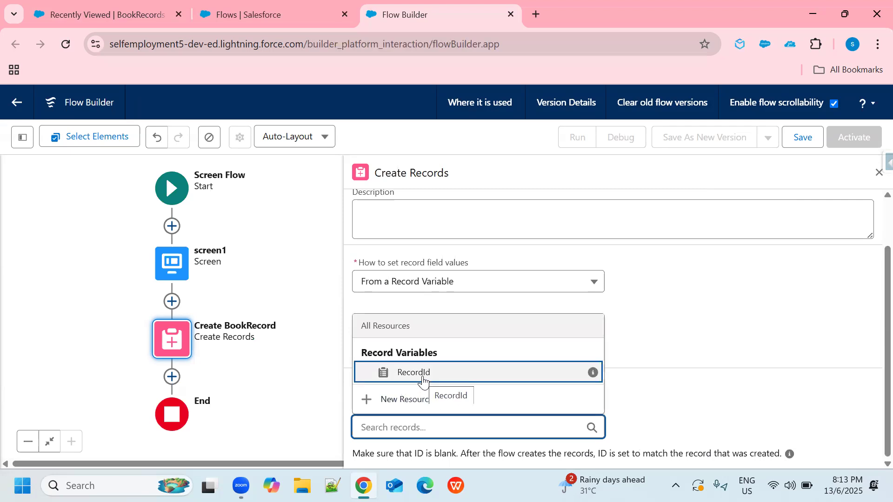
{"action": "left_click", "coordinate": [422, 379]}
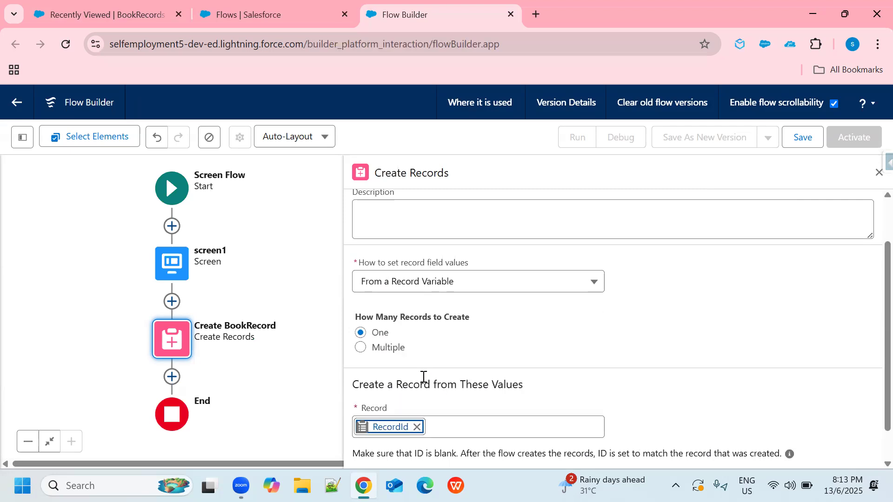
{"action": "left_click", "coordinate": [19, 143]}
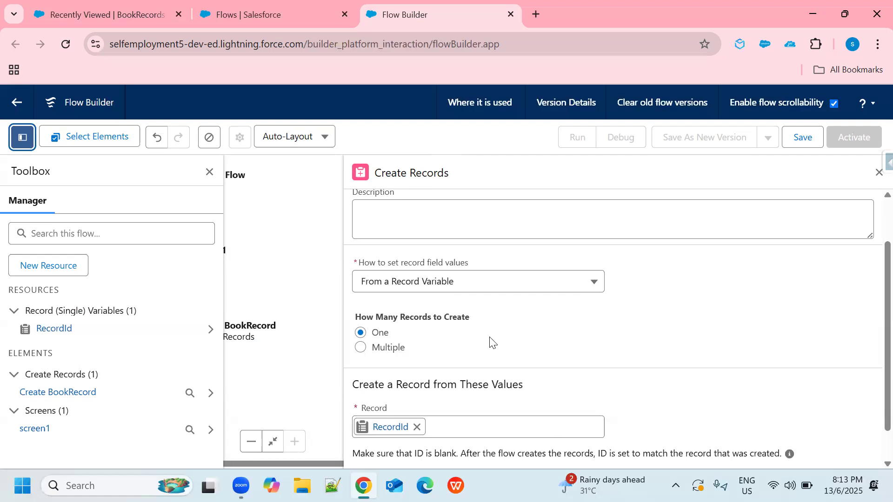
{"action": "scroll", "coordinate": [830, 339], "scroll_direction": "down", "scroll_amount": 1}
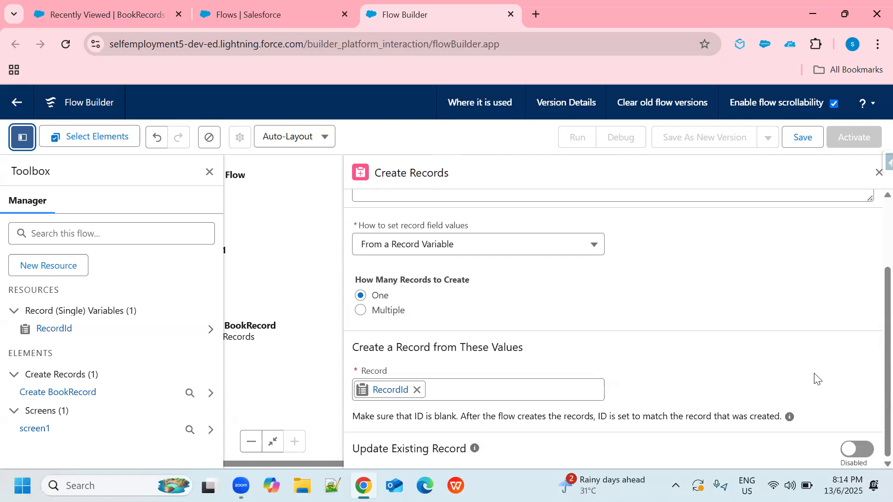
Save the flow with the label BookRecord flow.
{"action": "left_click", "coordinate": [796, 141]}
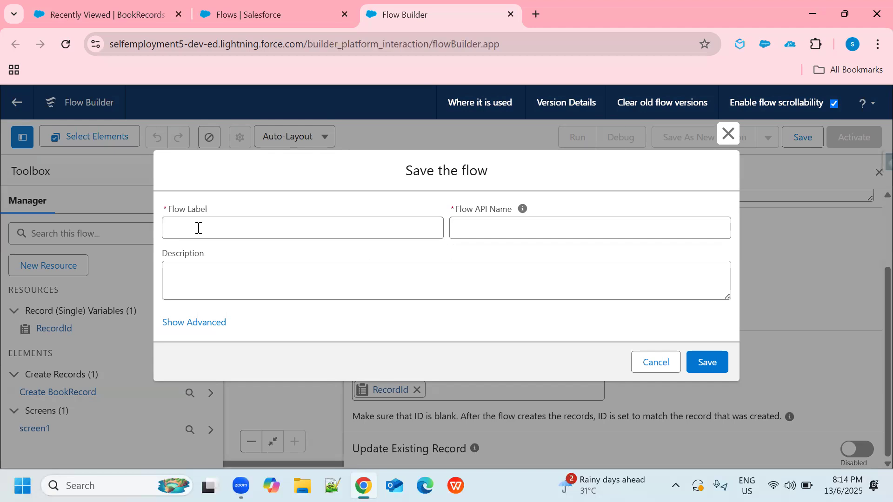
{"action": "left_click", "coordinate": [198, 229]}
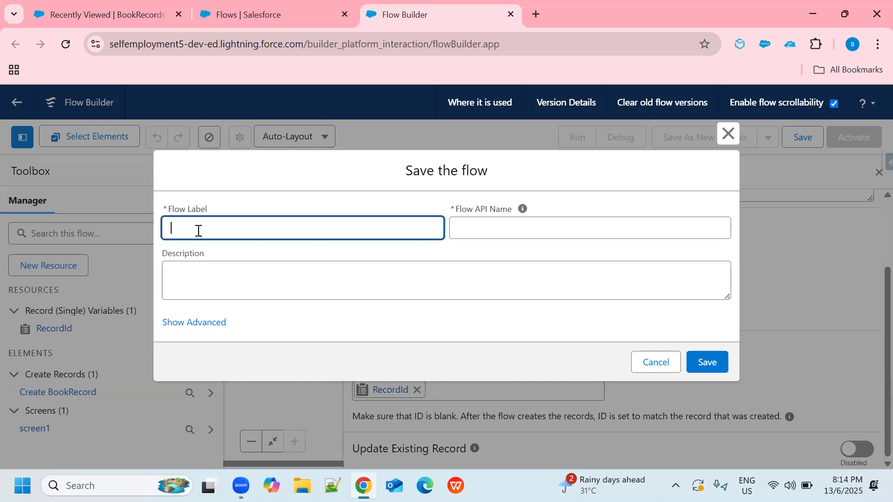
{"action": "type", "text": "BookRecord flow"}
{"action": "left_click", "coordinate": [521, 227]}
{"action": "left_click", "coordinate": [718, 371]}
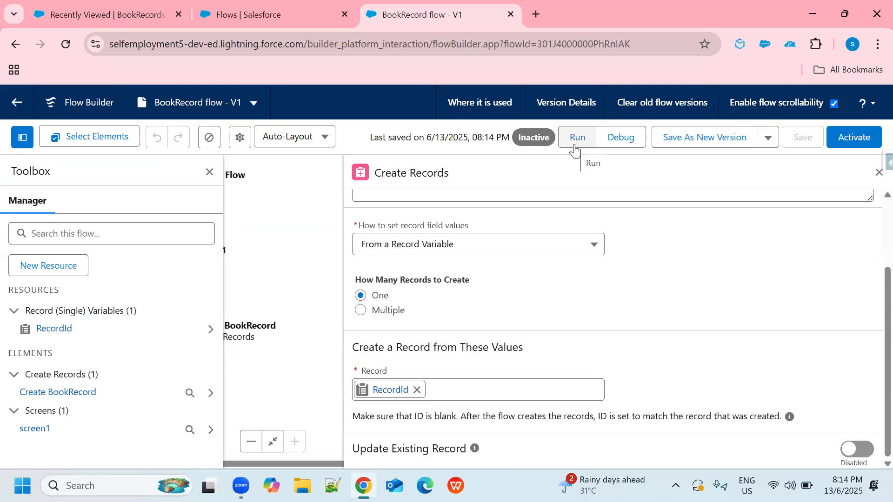
Open the flow's debug options and close them, and run the flow to check its first screen.
{"action": "left_click", "coordinate": [621, 144]}
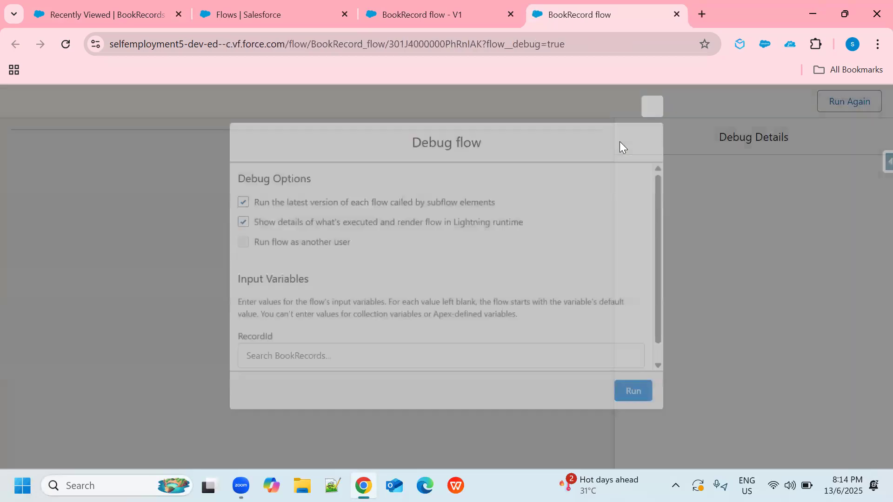
{"action": "scroll", "coordinate": [380, 275], "scroll_direction": "down", "scroll_amount": 1}
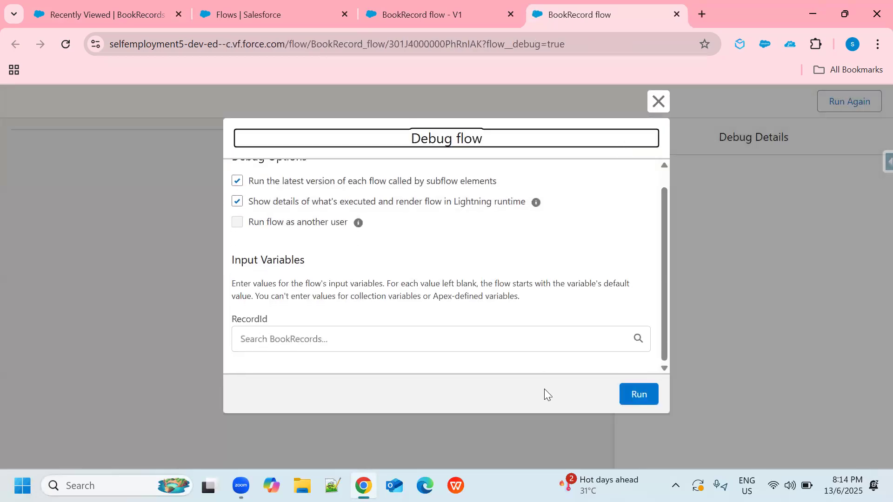
{"action": "left_click", "coordinate": [658, 101]}
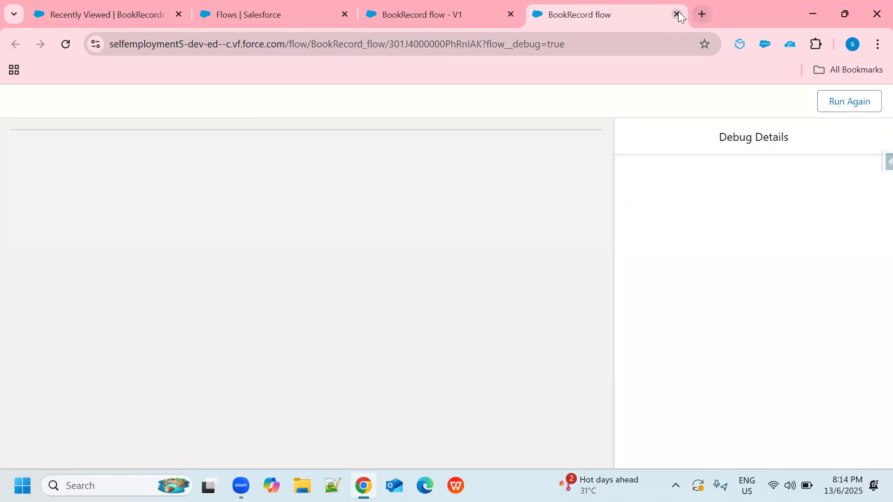
{"action": "left_click", "coordinate": [676, 14]}
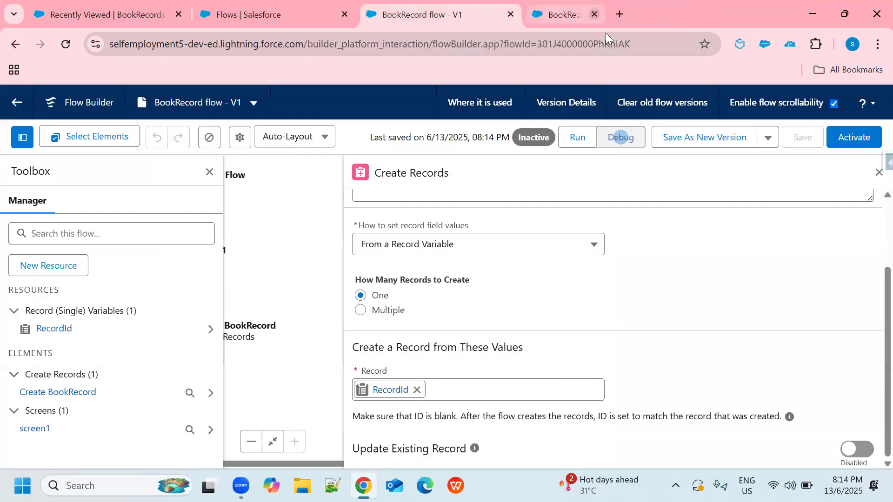
{"action": "left_click", "coordinate": [580, 140]}
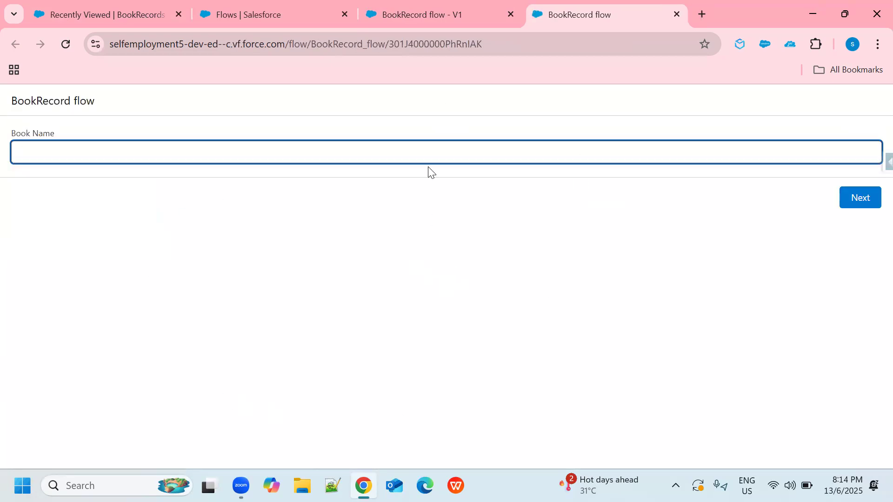
{"action": "left_click", "coordinate": [677, 14]}
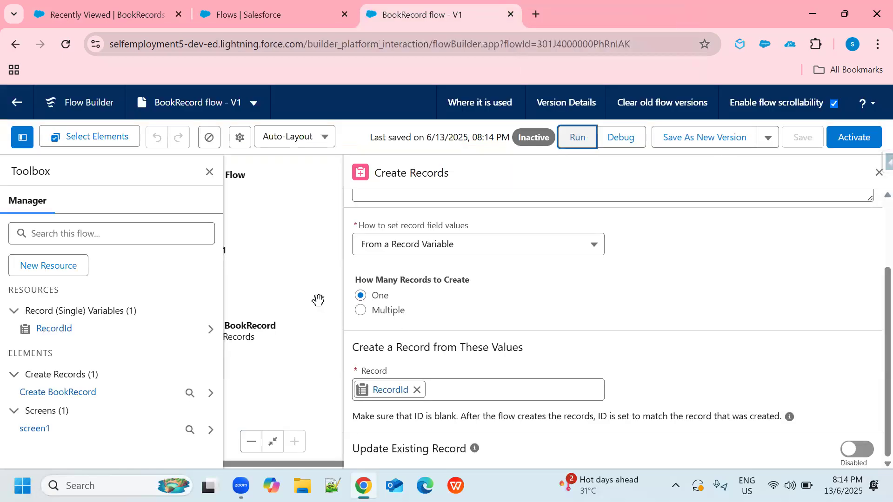
Edit screen1 to add the Writer Name field from the RecordId variable below Book Name, and finish the screen.
{"action": "left_click", "coordinate": [35, 428]}
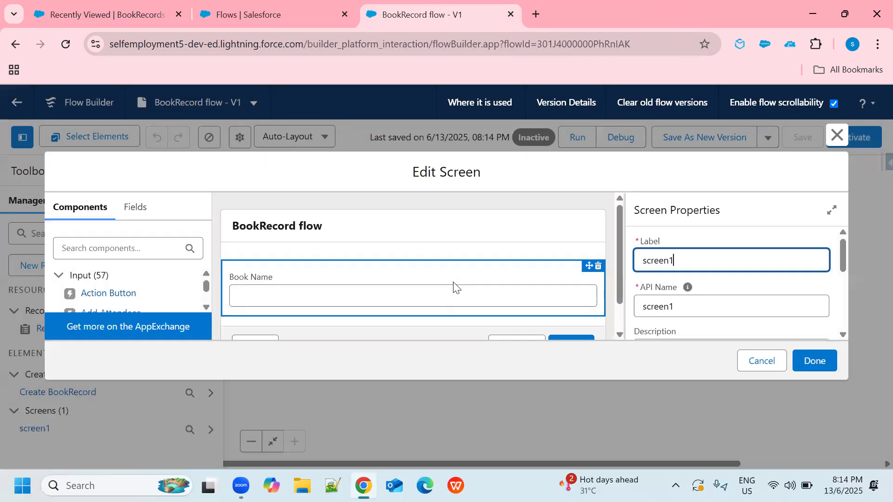
{"action": "scroll", "coordinate": [454, 287], "scroll_direction": "down", "scroll_amount": 2}
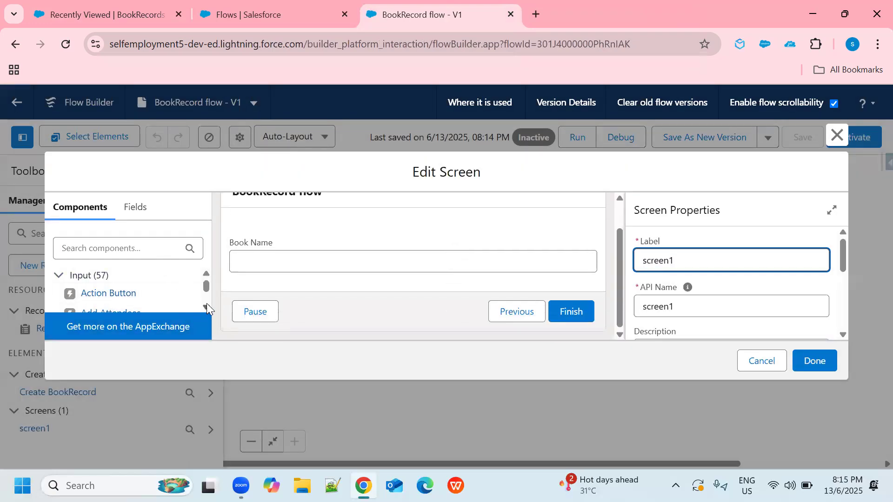
{"action": "left_click", "coordinate": [135, 211]}
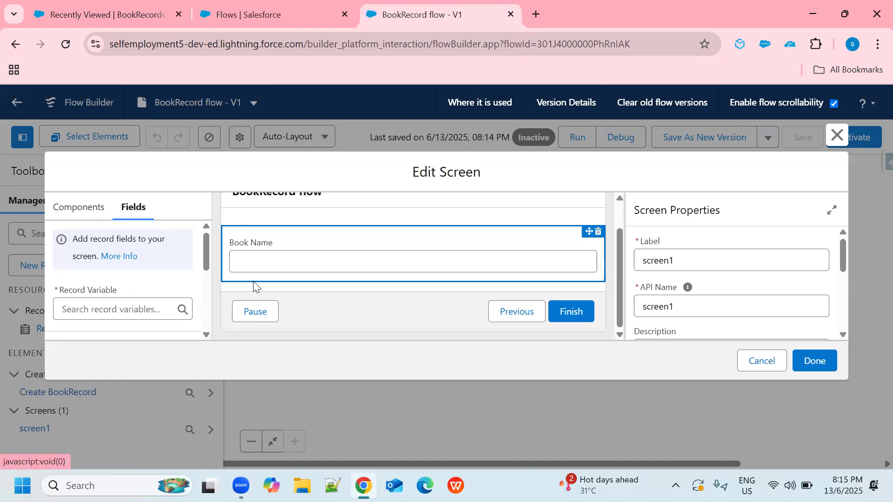
{"action": "scroll", "coordinate": [145, 284], "scroll_direction": "down", "scroll_amount": 3}
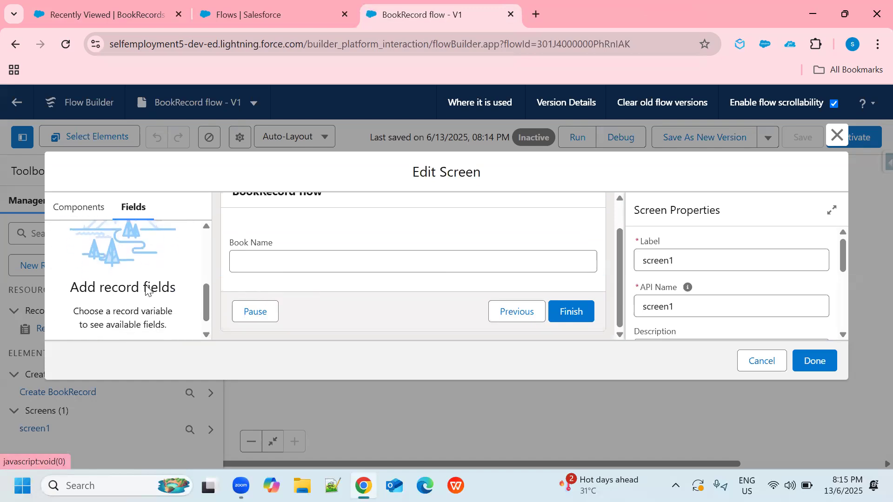
{"action": "scroll", "coordinate": [143, 285], "scroll_direction": "up", "scroll_amount": 3}
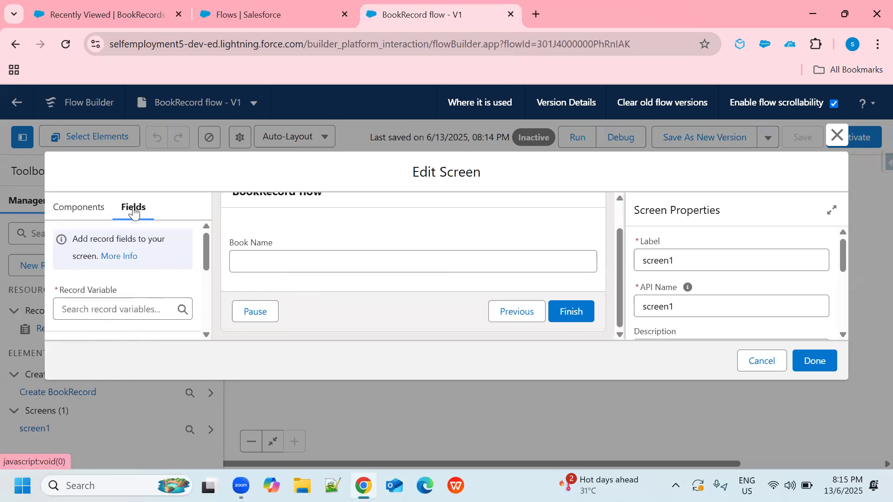
{"action": "left_click", "coordinate": [149, 311]}
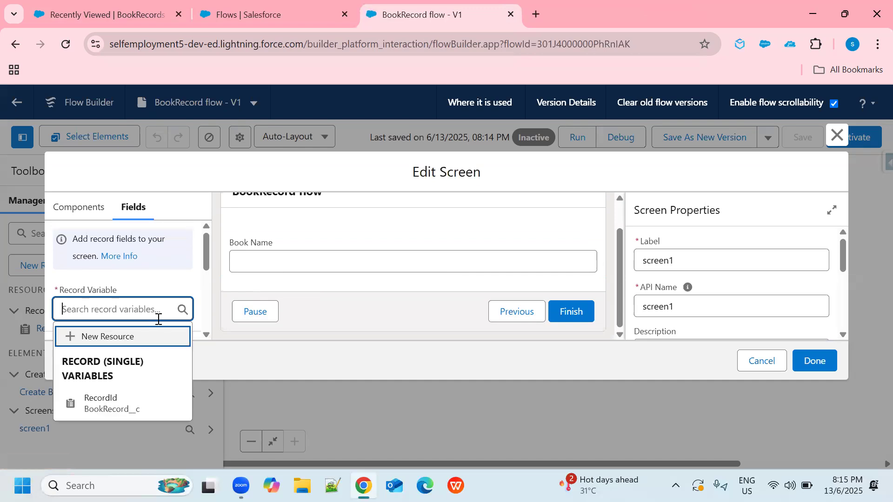
{"action": "left_click", "coordinate": [106, 404]}
{"action": "scroll", "coordinate": [165, 313], "scroll_direction": "down", "scroll_amount": 3}
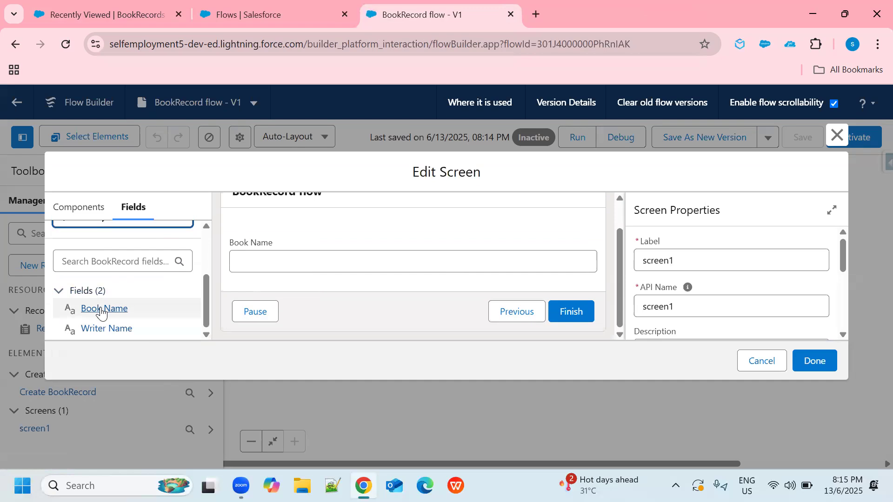
{"action": "left_click_drag", "start_coordinate": [254, 303], "coordinate": [295, 287]}
{"action": "left_click", "coordinate": [817, 363]}
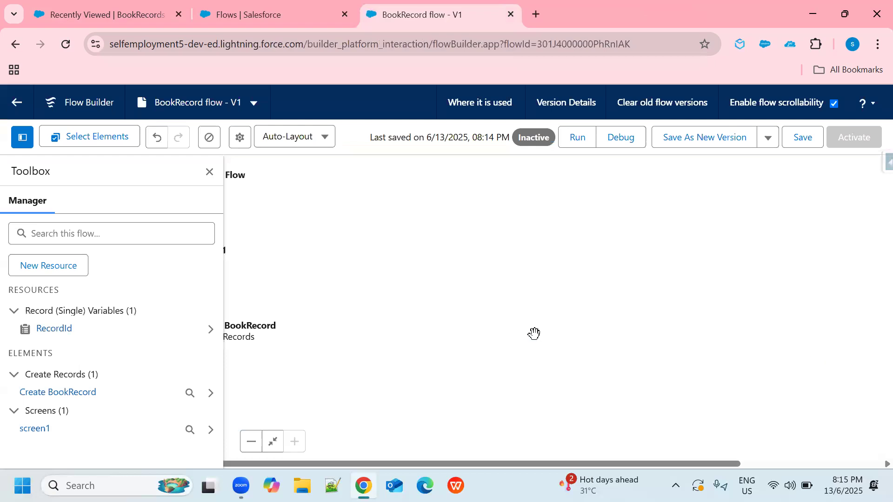
Save the updated BookRecord flow and activate it.
{"action": "left_click", "coordinate": [809, 137]}
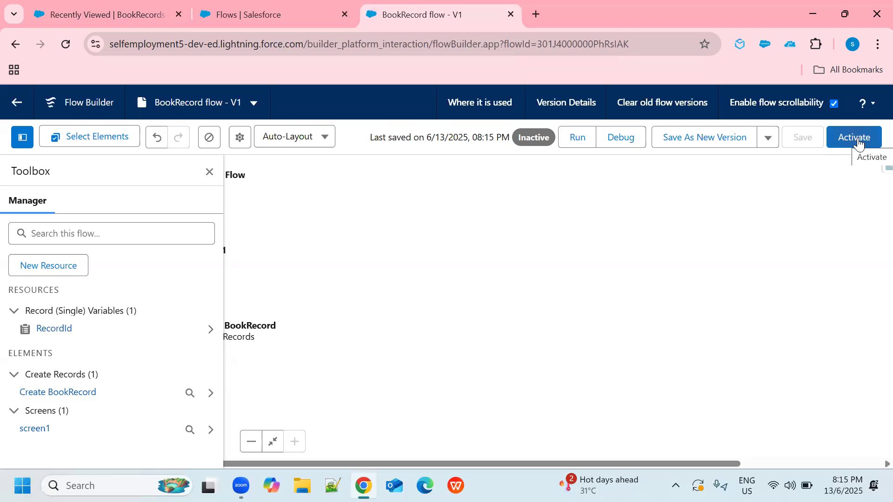
{"action": "left_click", "coordinate": [859, 144]}
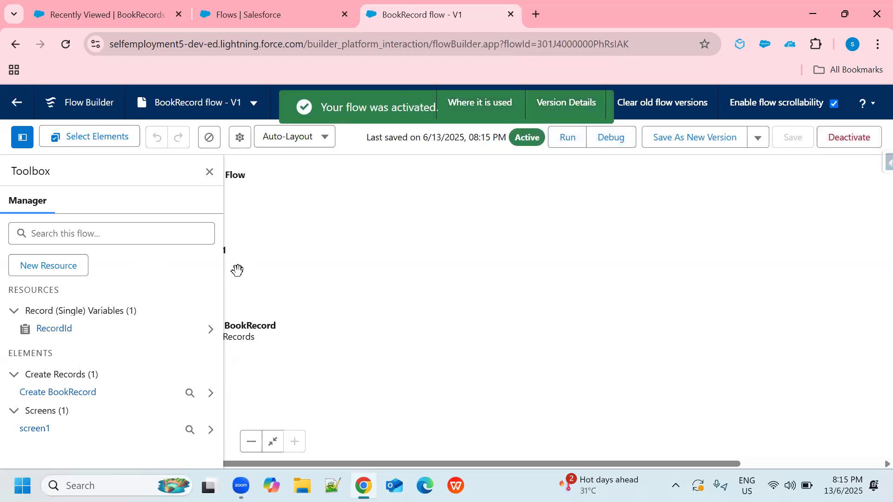
Open Setup from the BookRecords list and find and open the BookRecord object in Object Manager.
{"action": "left_click", "coordinate": [103, 14]}
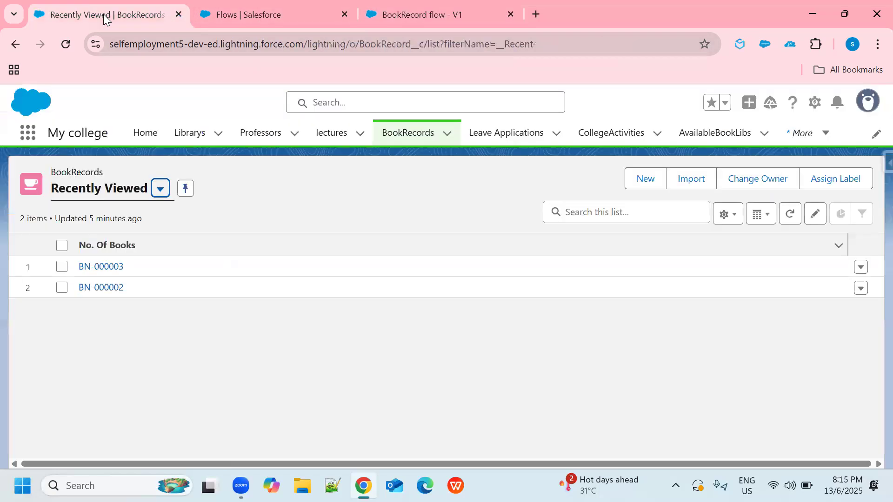
{"action": "left_click", "coordinate": [815, 102]}
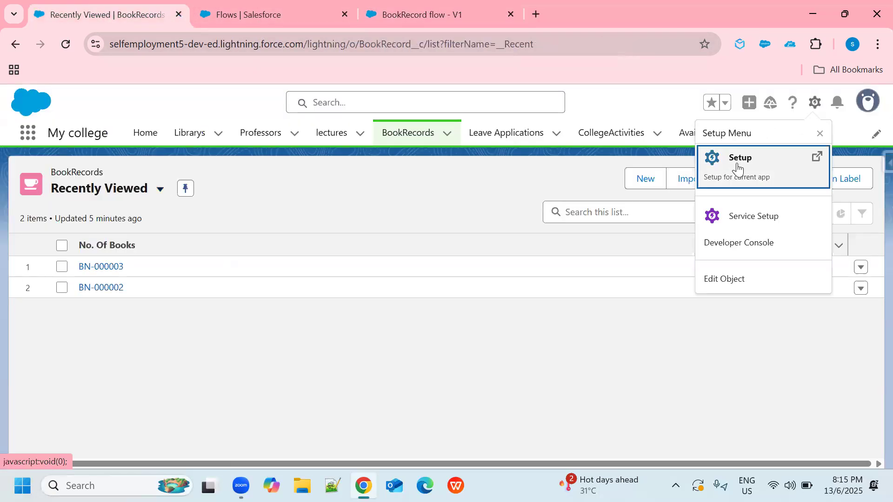
{"action": "left_click", "coordinate": [736, 160]}
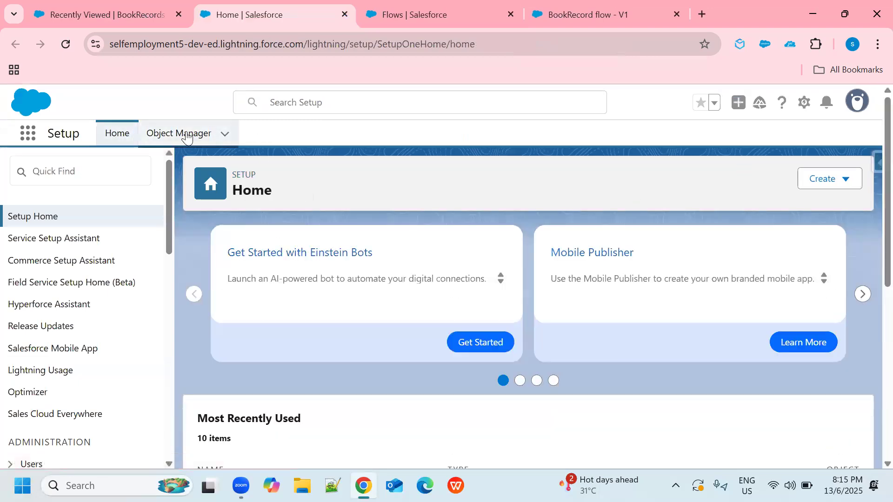
{"action": "left_click", "coordinate": [186, 135]}
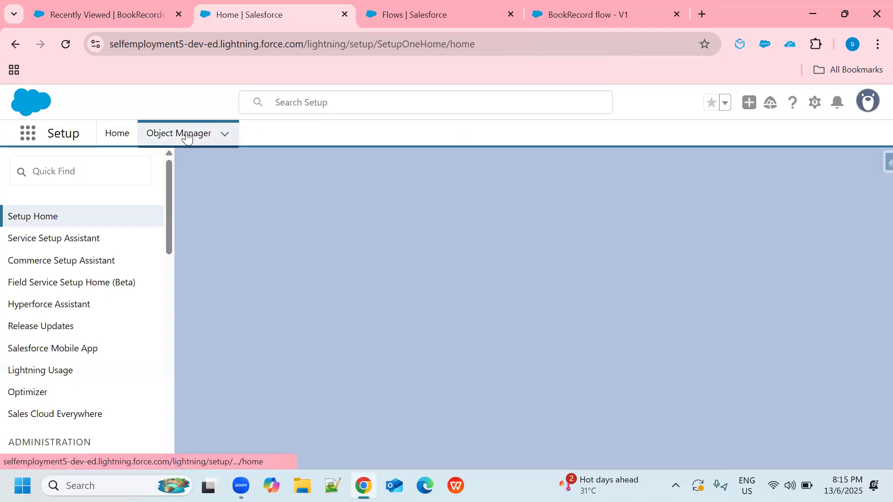
{"action": "left_click", "coordinate": [650, 178]}
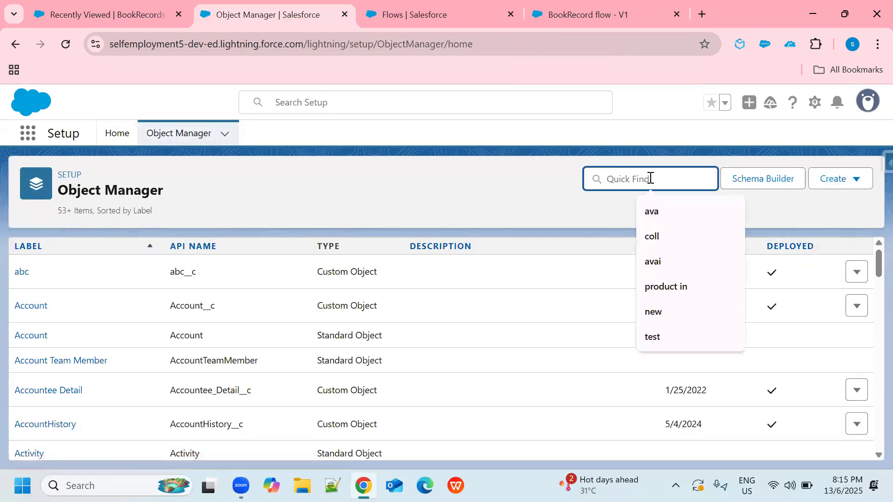
{"action": "type", "text": "Book"}
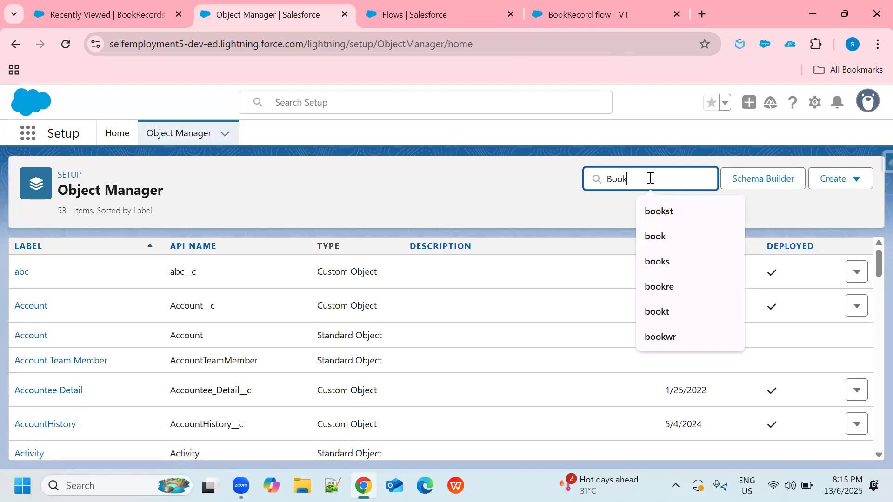
{"action": "type", "text": "R"}
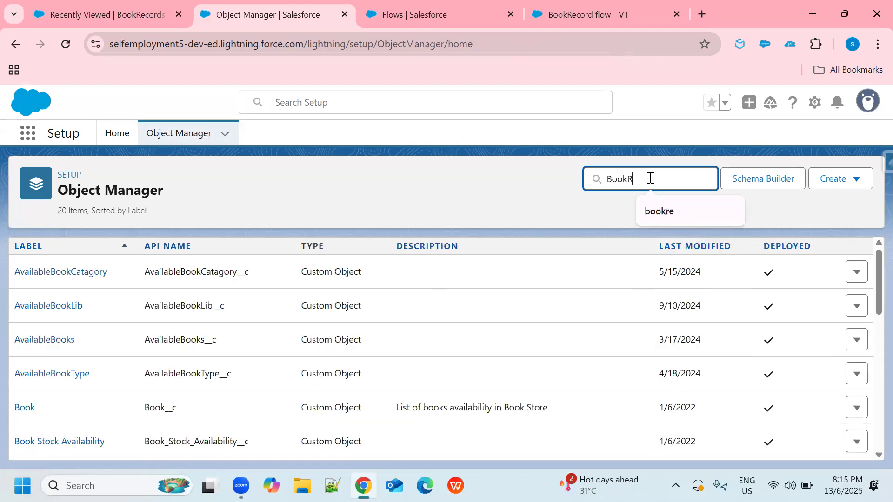
{"action": "left_click", "coordinate": [57, 273]}
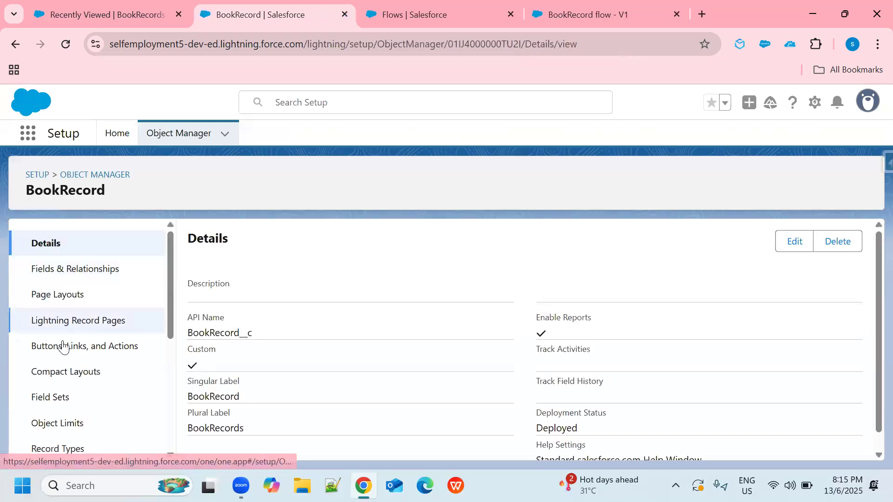
Start a new action for the BookRecord object with action type Flow and BookRecord flow as its flow.
{"action": "left_click", "coordinate": [69, 354]}
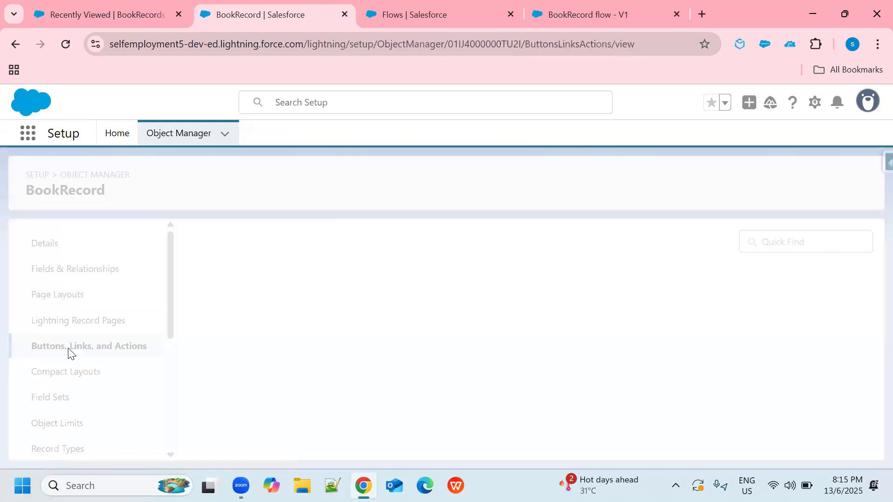
{"action": "left_click", "coordinate": [734, 248]}
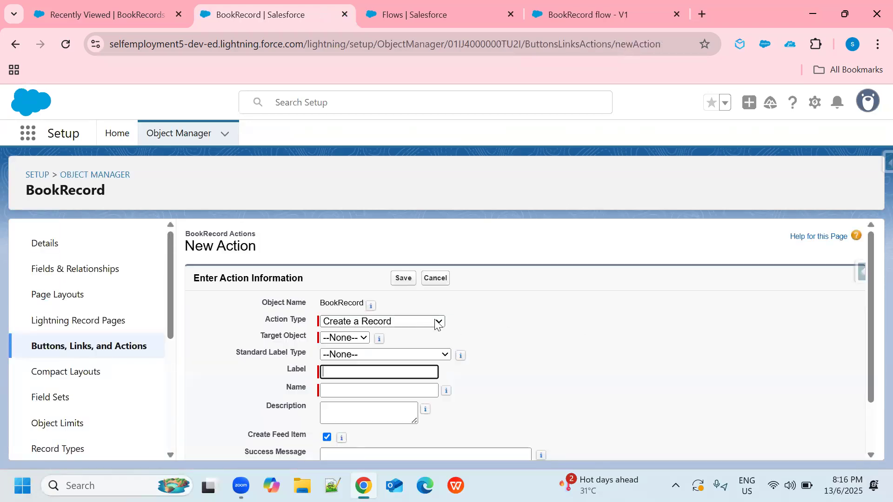
{"action": "left_click", "coordinate": [436, 322]}
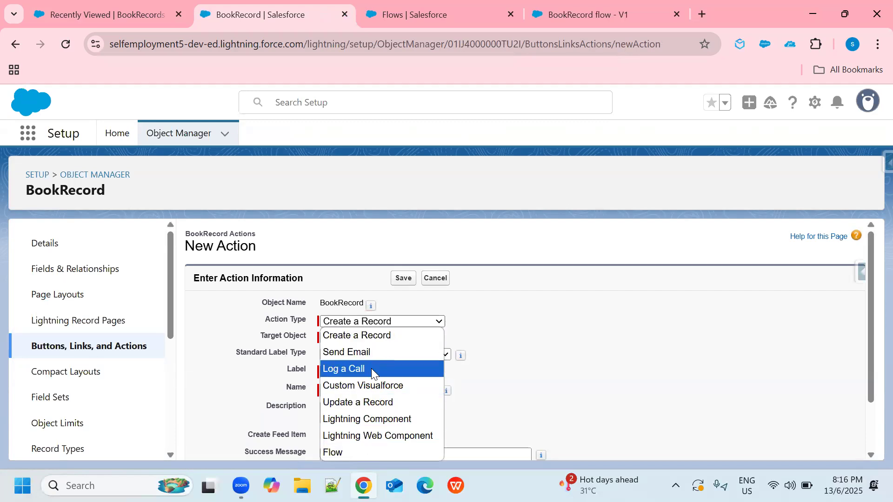
{"action": "left_click", "coordinate": [368, 451]}
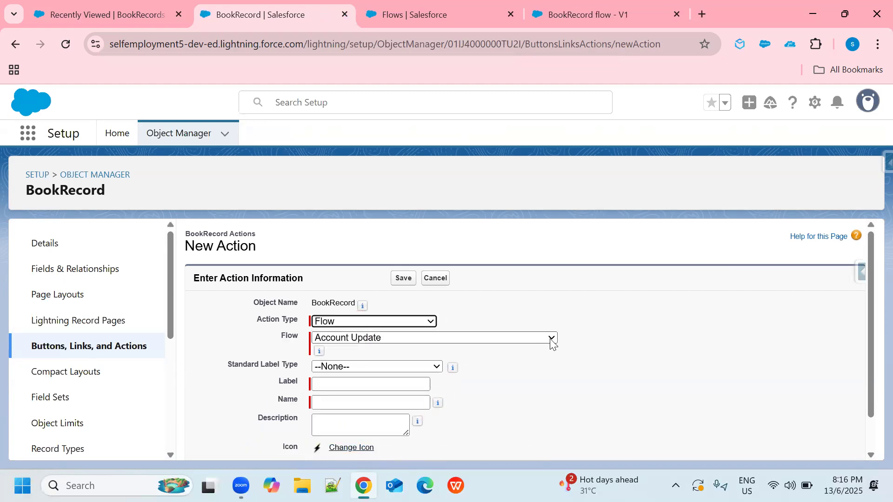
{"action": "left_click", "coordinate": [551, 343]}
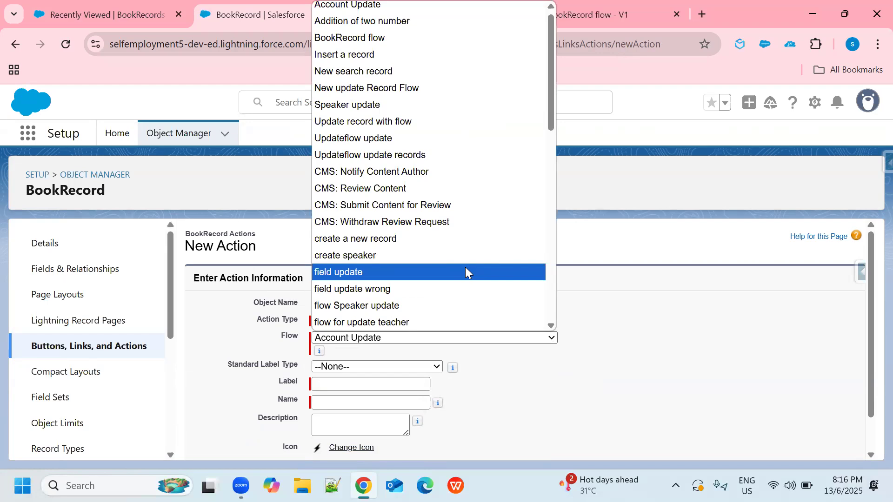
{"action": "scroll", "coordinate": [466, 269], "scroll_direction": "down", "scroll_amount": 8}
{"action": "scroll", "coordinate": [466, 271], "scroll_direction": "down", "scroll_amount": 3}
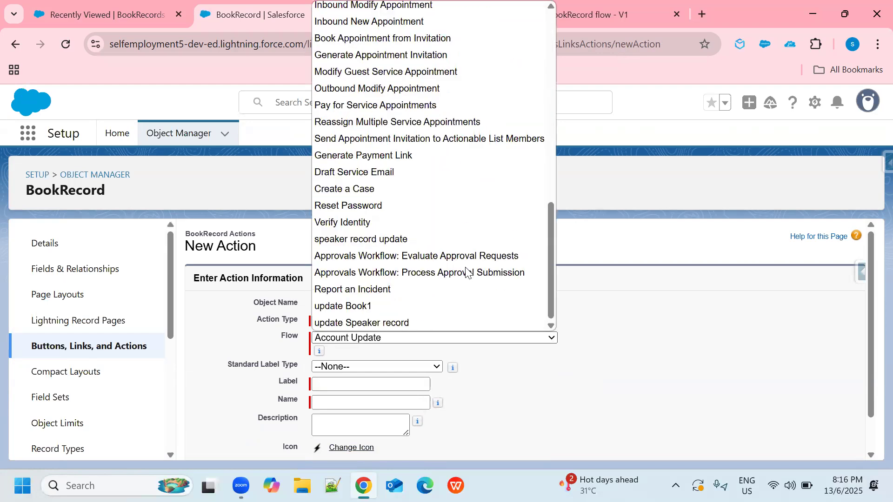
{"action": "scroll", "coordinate": [467, 271], "scroll_direction": "up", "scroll_amount": 10}
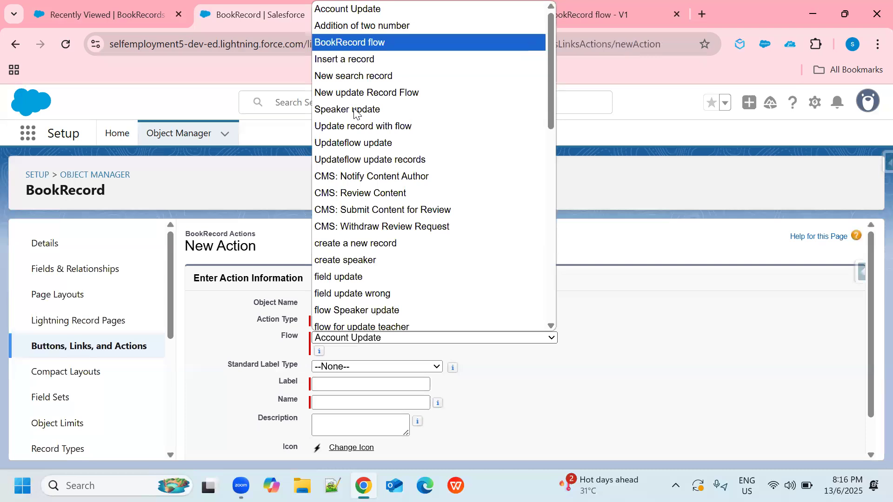
{"action": "key", "text": "Return"}
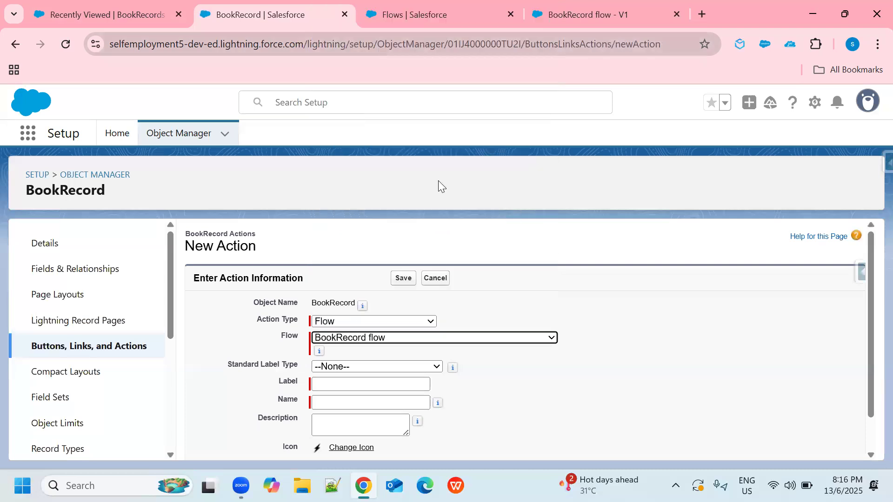
Label the new action Create BookRecord, with the name Create_BookRecord, and save it.
{"action": "left_click", "coordinate": [408, 385]}
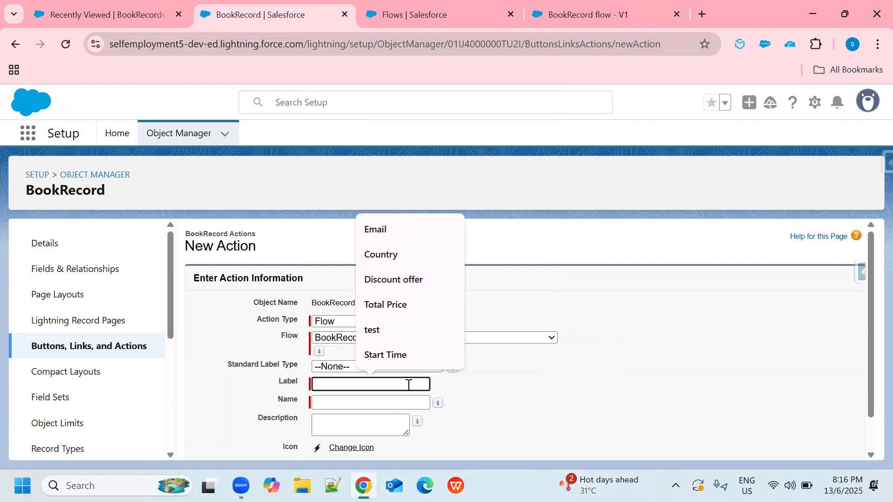
{"action": "type", "text": "Creat"}
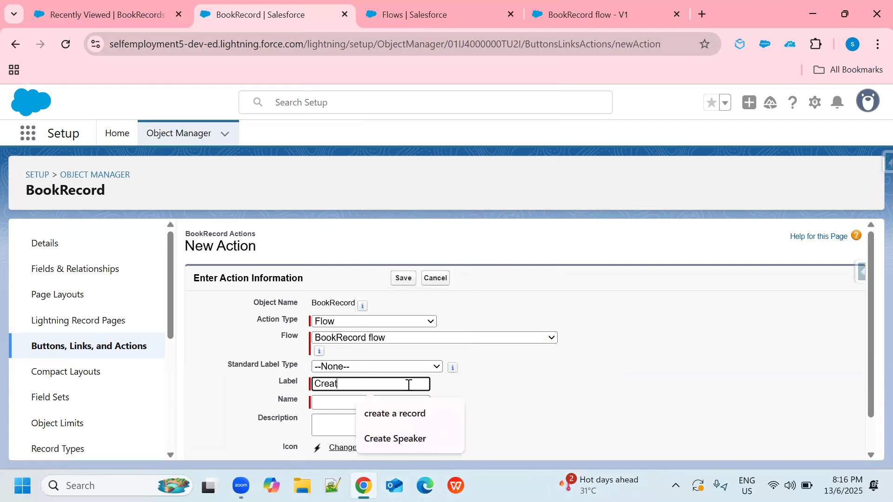
{"action": "type", "text": "e B"}
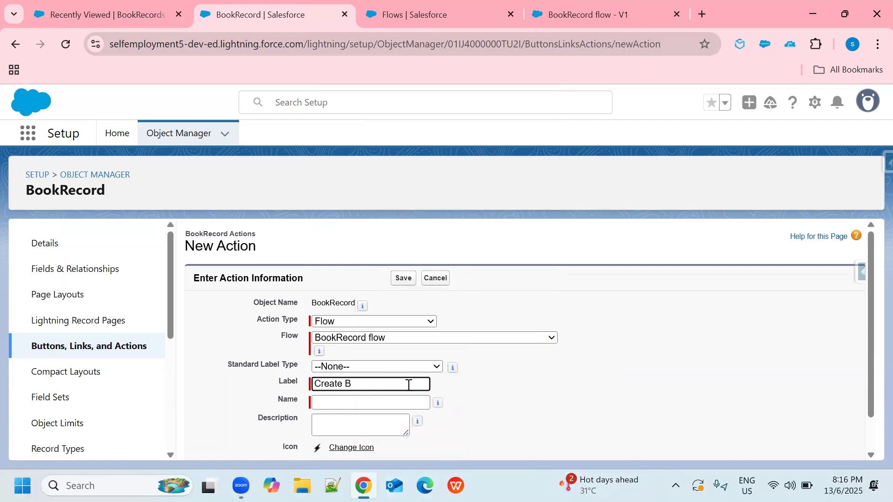
{"action": "type", "text": "ookRecord"}
{"action": "left_click", "coordinate": [411, 402]}
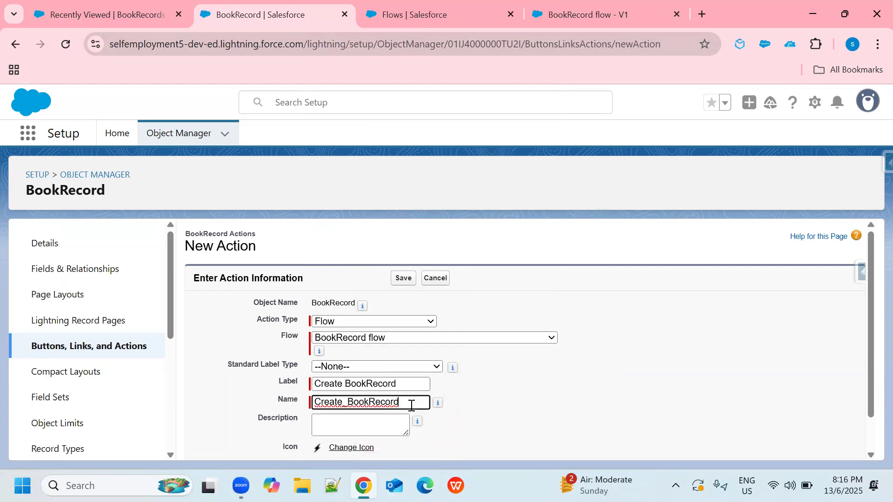
{"action": "scroll", "coordinate": [549, 389], "scroll_direction": "down", "scroll_amount": 1}
{"action": "left_click", "coordinate": [403, 443]}
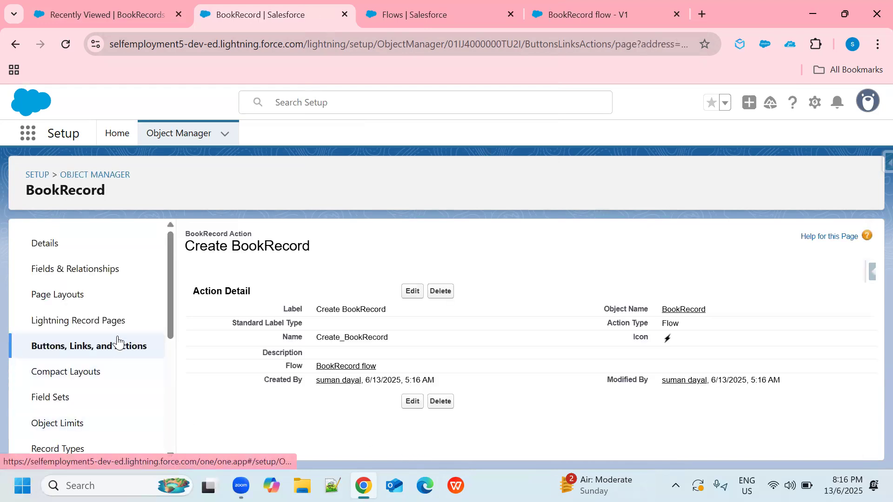
Add the Create BookRecord action to the front of the mobile and Lightning actions in BookRecord Layout, and save the layout.
{"action": "left_click", "coordinate": [64, 294]}
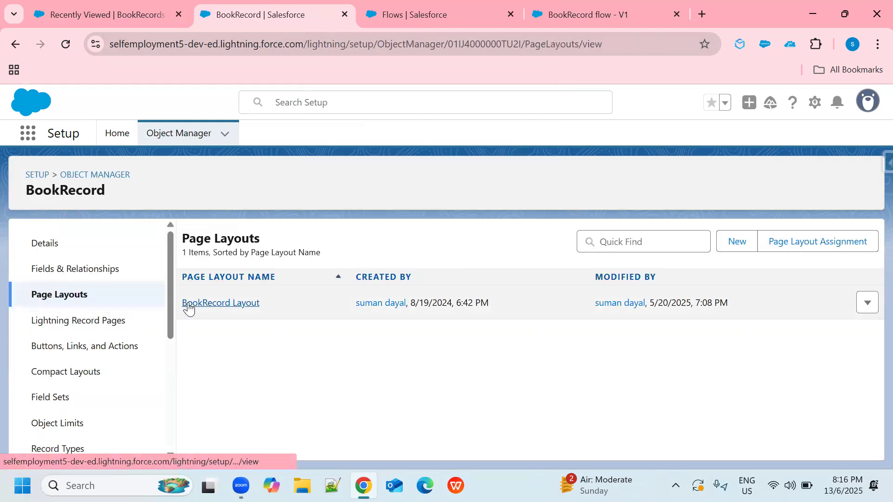
{"action": "left_click", "coordinate": [222, 303]}
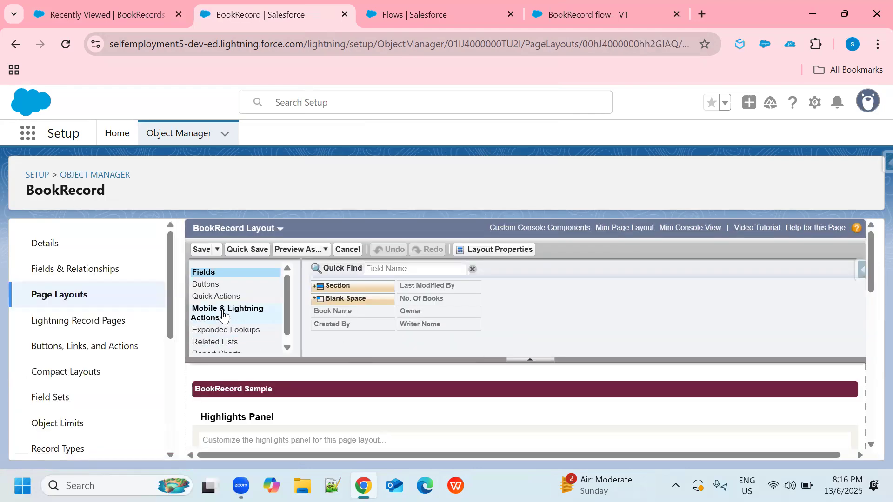
{"action": "left_click", "coordinate": [223, 315]}
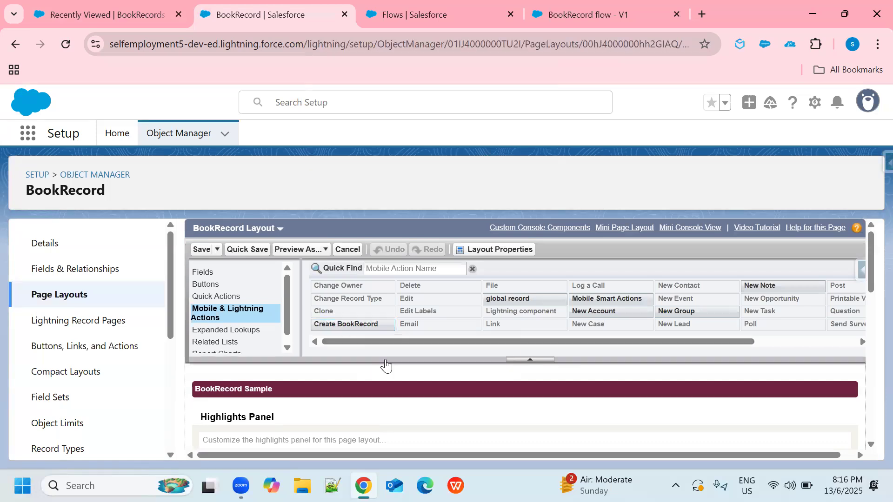
{"action": "scroll", "coordinate": [385, 366], "scroll_direction": "down", "scroll_amount": 3}
{"action": "scroll", "coordinate": [353, 414], "scroll_direction": "down", "scroll_amount": 2}
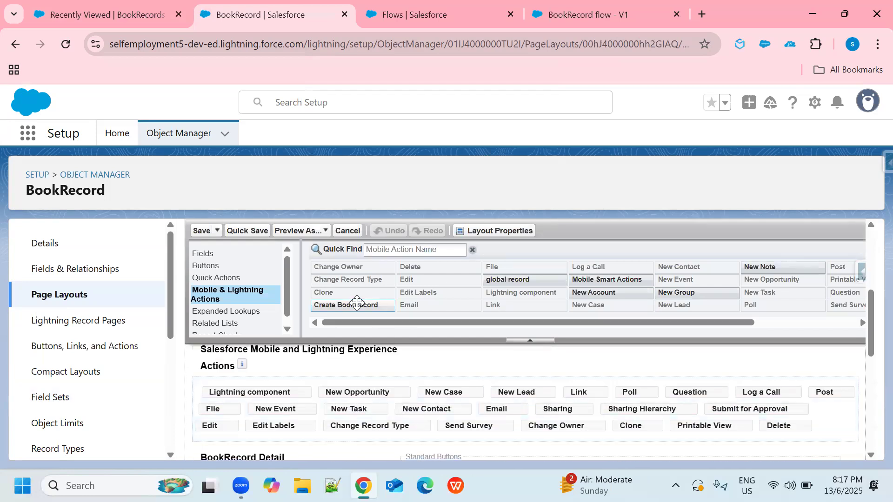
{"action": "left_click_drag", "start_coordinate": [340, 306], "coordinate": [394, 450]}
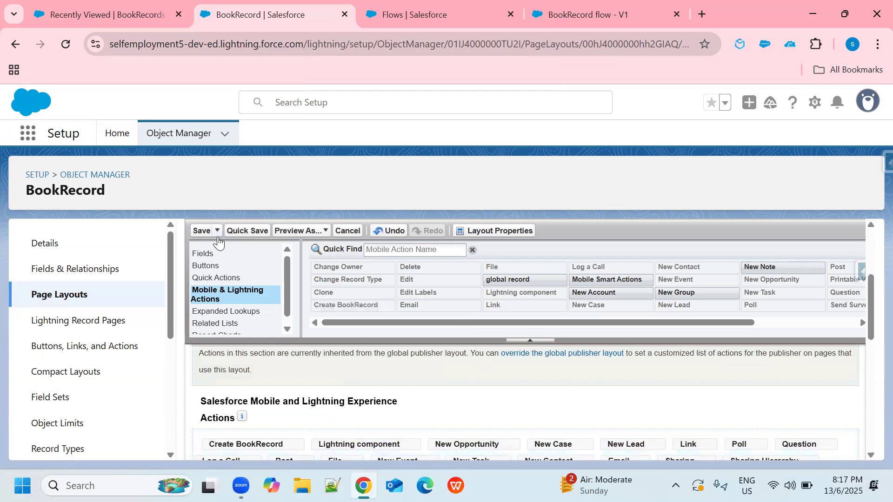
{"action": "left_click", "coordinate": [255, 232]}
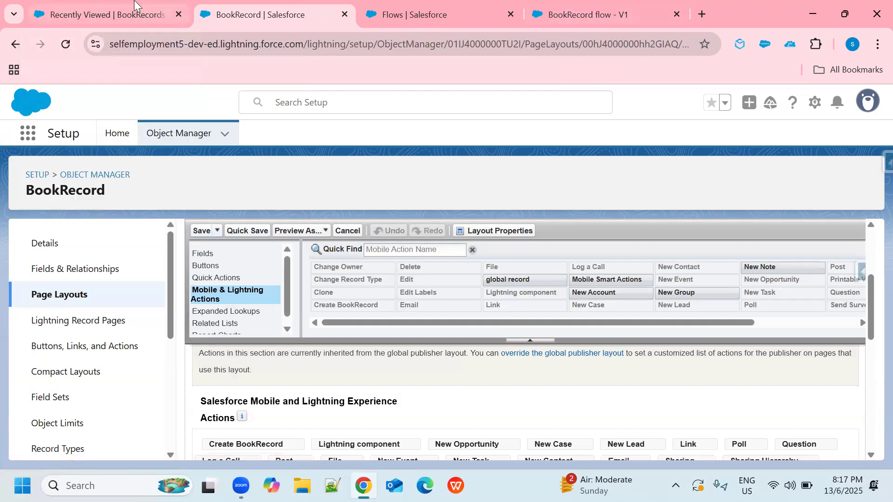
Return to the BookRecords list, reload it, and open record BN-000003.
{"action": "left_click", "coordinate": [109, 9]}
{"action": "left_click", "coordinate": [67, 42]}
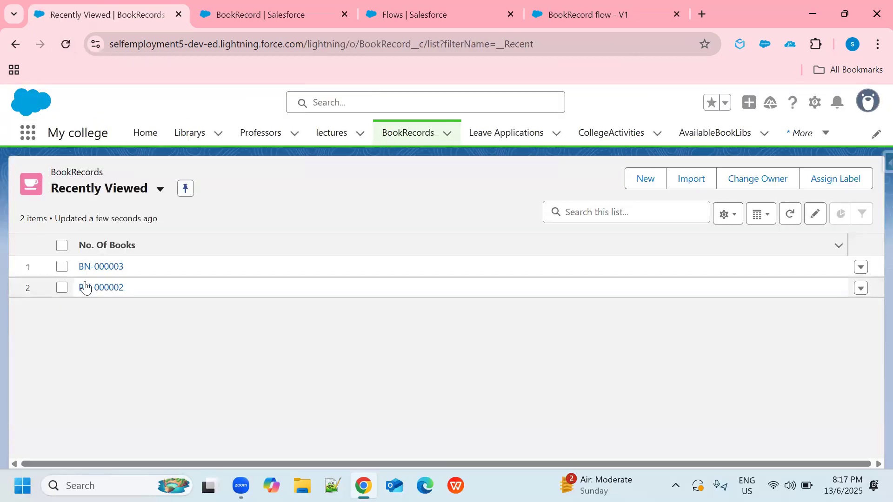
{"action": "left_click", "coordinate": [102, 269]}
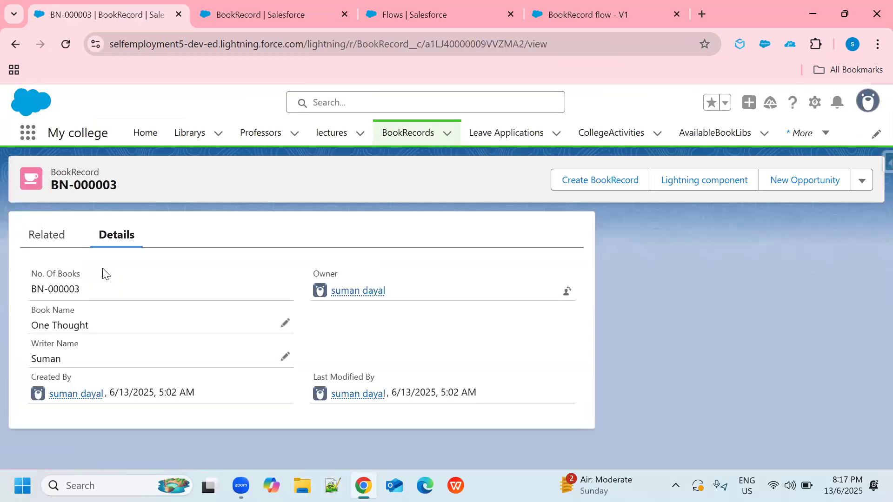
Use the Create BookRecord action to create a record with Book Name Book Flow and Writer Name XYZ, and open the new record.
{"action": "left_click", "coordinate": [599, 184]}
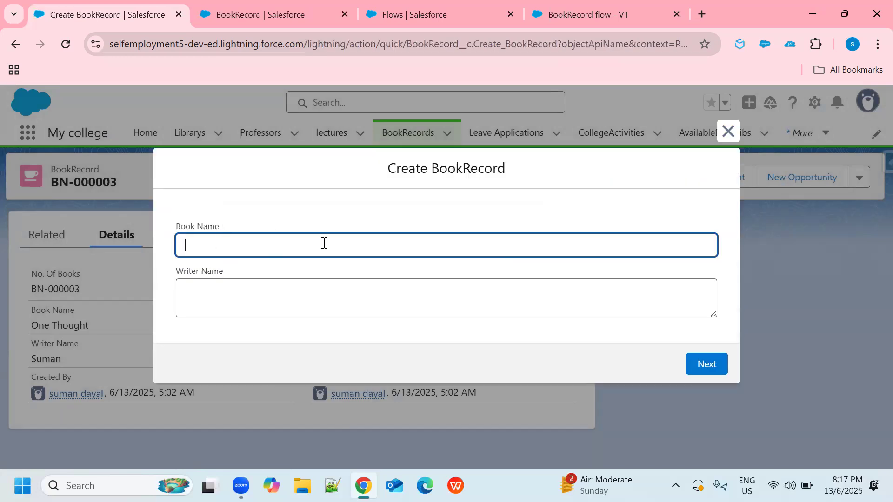
{"action": "type", "text": "Book Floww"}
{"action": "key", "text": "BackSpace"}
{"action": "left_click", "coordinate": [287, 299]}
{"action": "type", "text": "XYZ"}
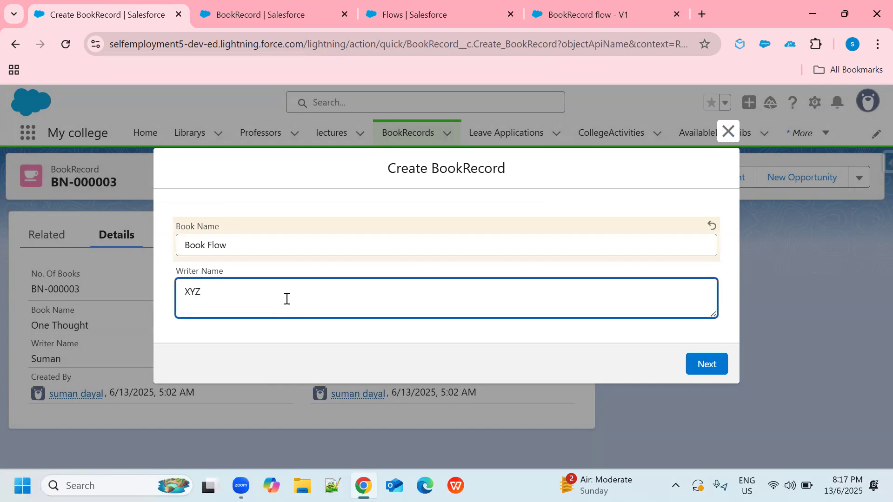
{"action": "left_click", "coordinate": [708, 363]}
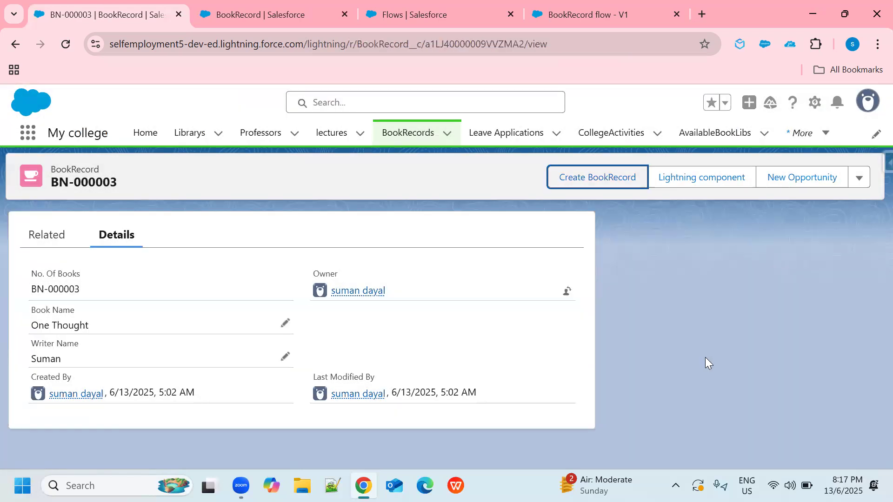
{"action": "left_click", "coordinate": [413, 136]}
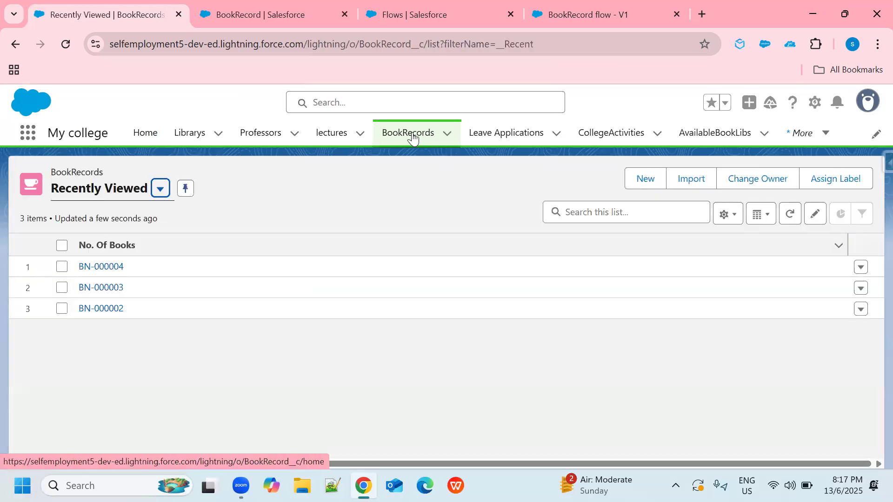
{"action": "left_click", "coordinate": [105, 268]}
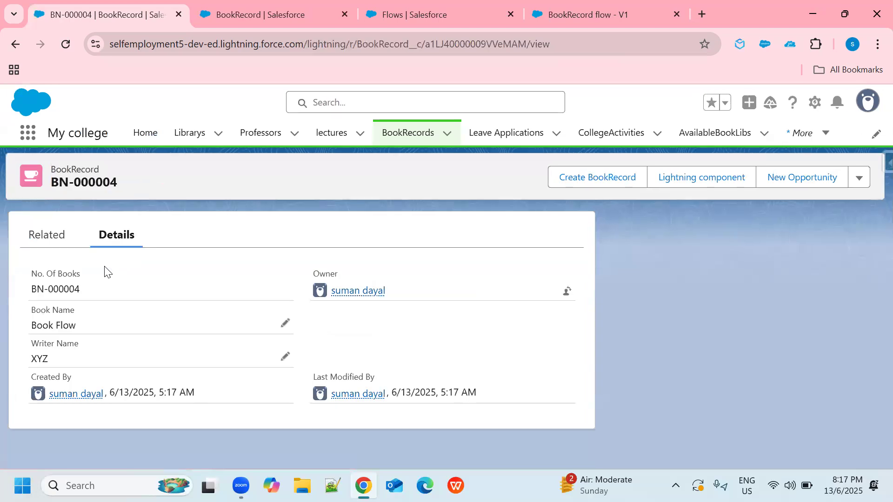